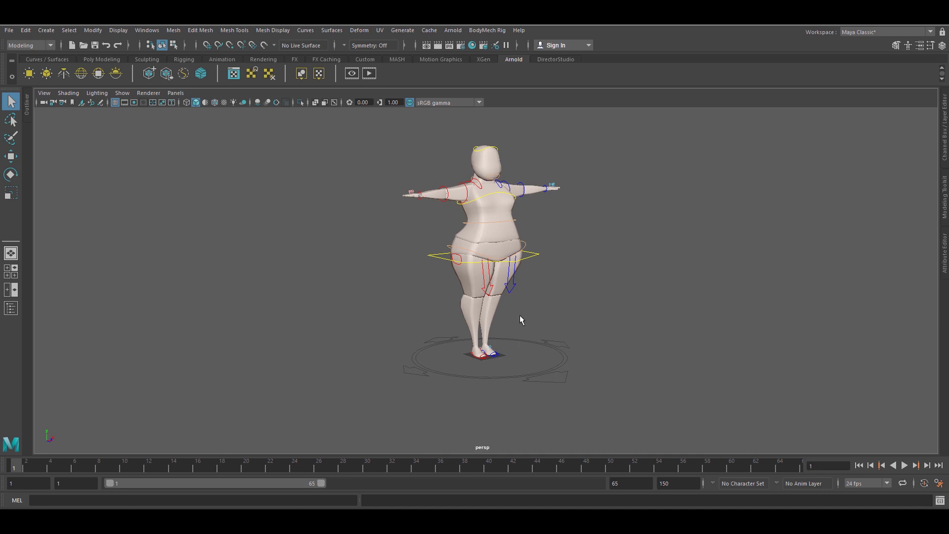
# Step: Orbit to face the character and add a new camera from Create > Cameras
pyautogui.moveTo(547, 333)
pyautogui.keyDown('alt'); pyautogui.mouseDown()
pyautogui.moveTo(514, 345)
pyautogui.moveTo(500, 334)
pyautogui.moveTo(577, 329)
pyautogui.moveTo(569, 334)
pyautogui.mouseUp(); pyautogui.keyUp('alt')
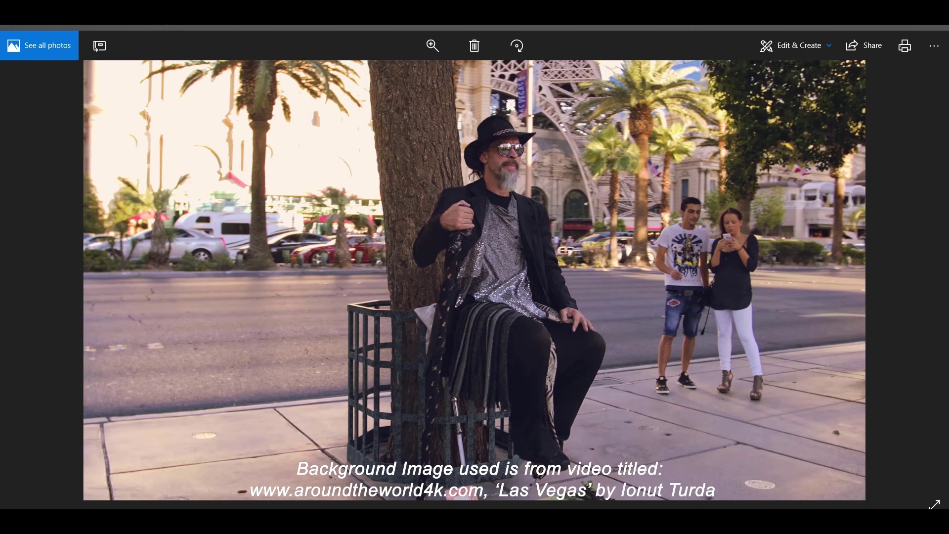
pyautogui.click(511, 504)
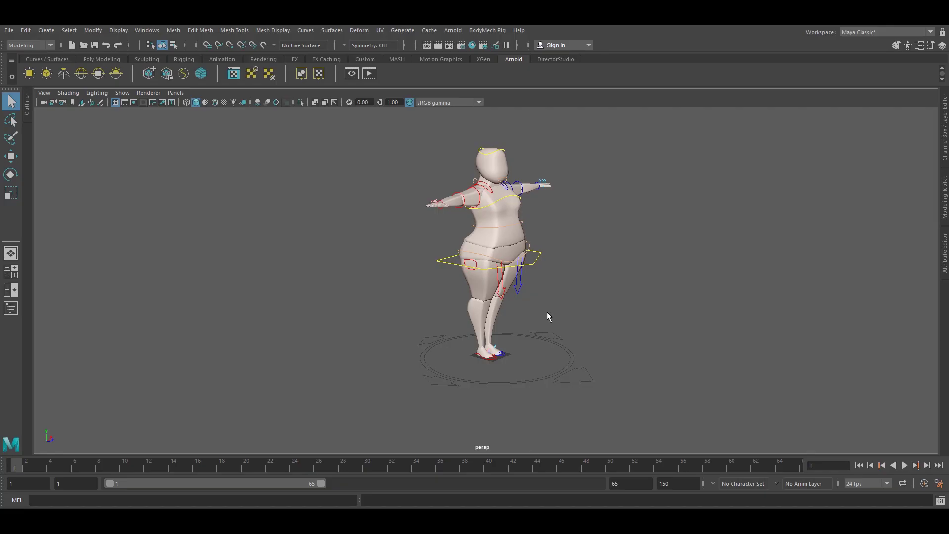
pyautogui.moveTo(547, 317)
pyautogui.keyDown('alt'); pyautogui.mouseDown()
pyautogui.moveTo(541, 312)
pyautogui.moveTo(614, 345)
pyautogui.moveTo(402, 324)
pyautogui.moveTo(531, 334)
pyautogui.moveTo(491, 325)
pyautogui.moveTo(500, 333)
pyautogui.mouseUp(); pyautogui.keyUp('alt')
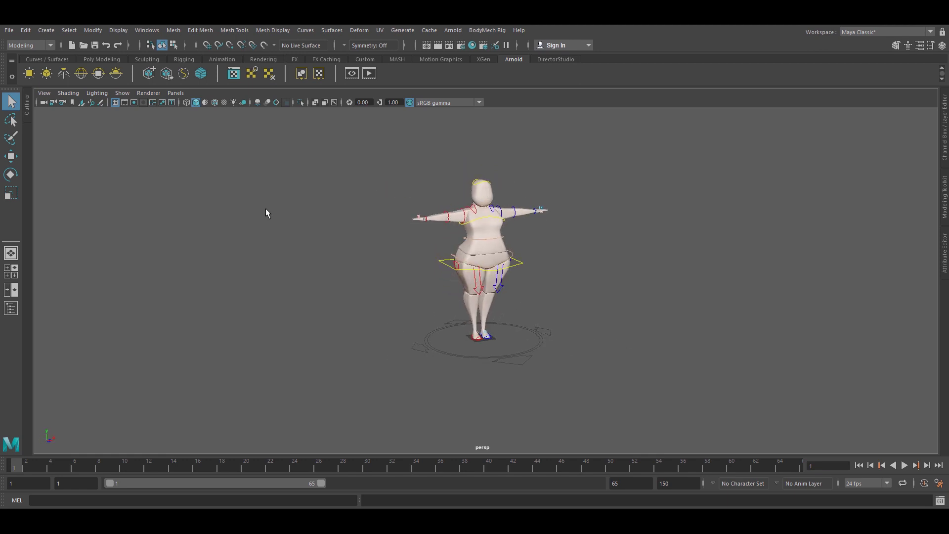
pyautogui.click(41, 31)
pyautogui.moveTo(64, 94)
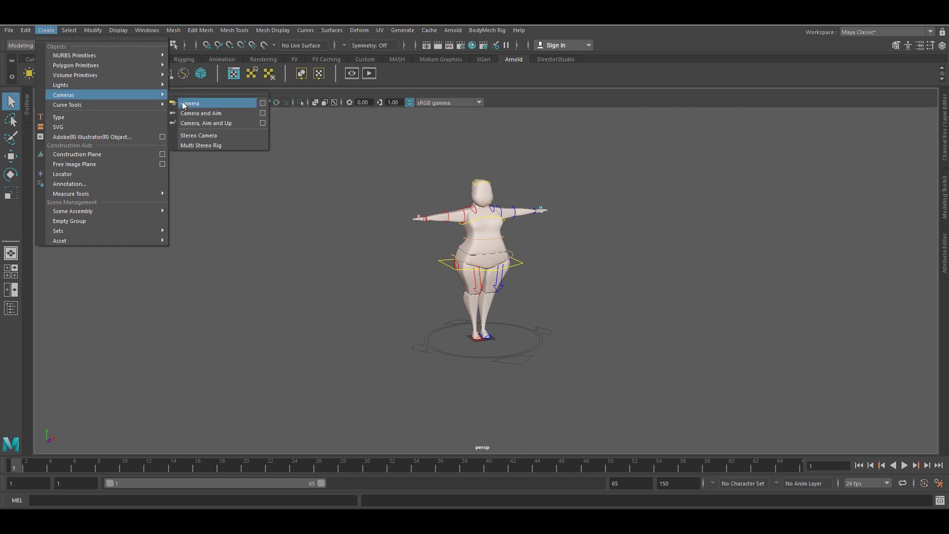
pyautogui.click(190, 103)
# Step: Move the camera off the character's feet, scale it up, and push it out along Z
pyautogui.keyDown('alt'); pyautogui.moveTo(439, 326); pyautogui.dragTo(502, 331); pyautogui.keyUp('alt')
pyautogui.keyDown('alt'); pyautogui.moveTo(502, 331); pyautogui.dragTo(480, 375, button='right'); pyautogui.keyUp('alt')
pyautogui.keyDown('alt'); pyautogui.moveTo(482, 374); pyautogui.dragTo(445, 252, button='middle'); pyautogui.keyUp('alt')
pyautogui.scroll(5, 407, 333)
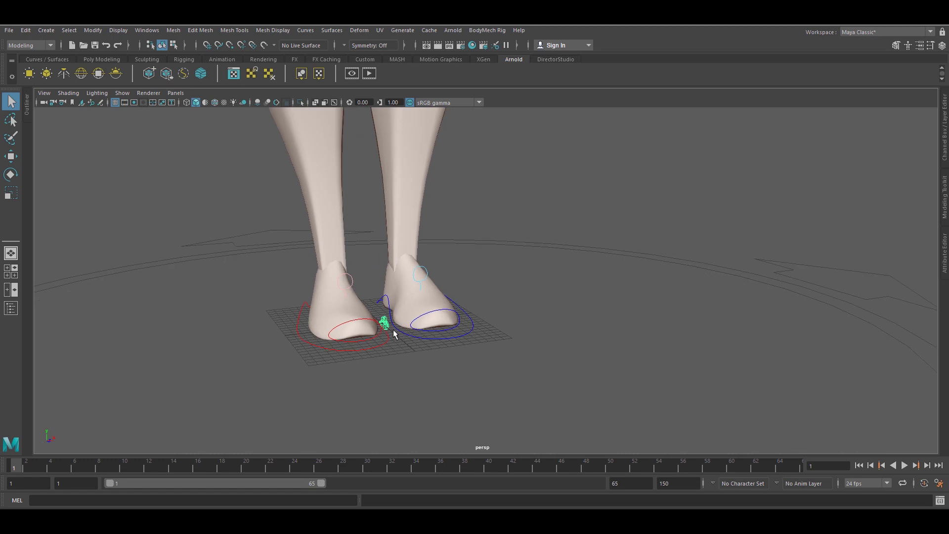
pyautogui.scroll(-5, 389, 328)
pyautogui.press('w')
pyautogui.scroll(2, 455, 313)
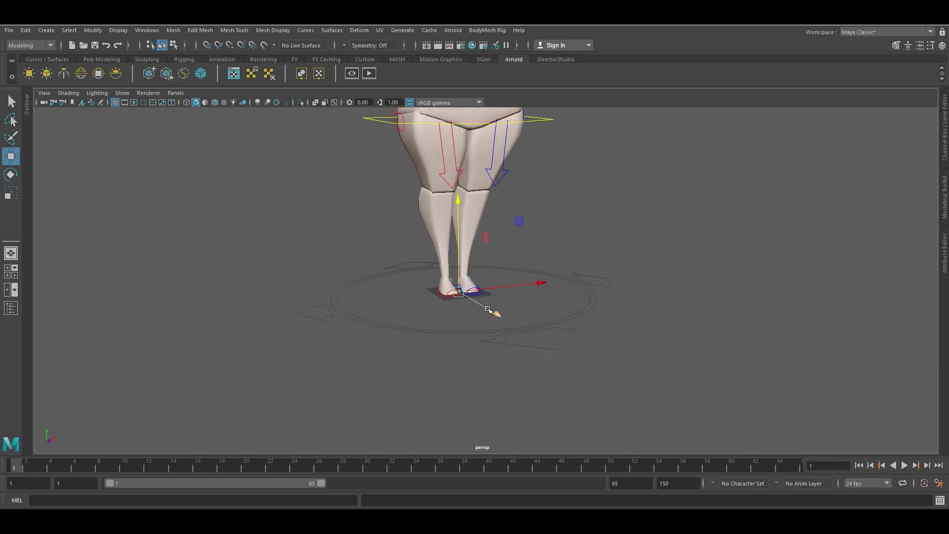
pyautogui.moveTo(488, 310); pyautogui.dragTo(667, 384)
pyautogui.scroll(-3, 502, 267)
pyautogui.scroll(-3, 502, 267)
pyautogui.press('r')
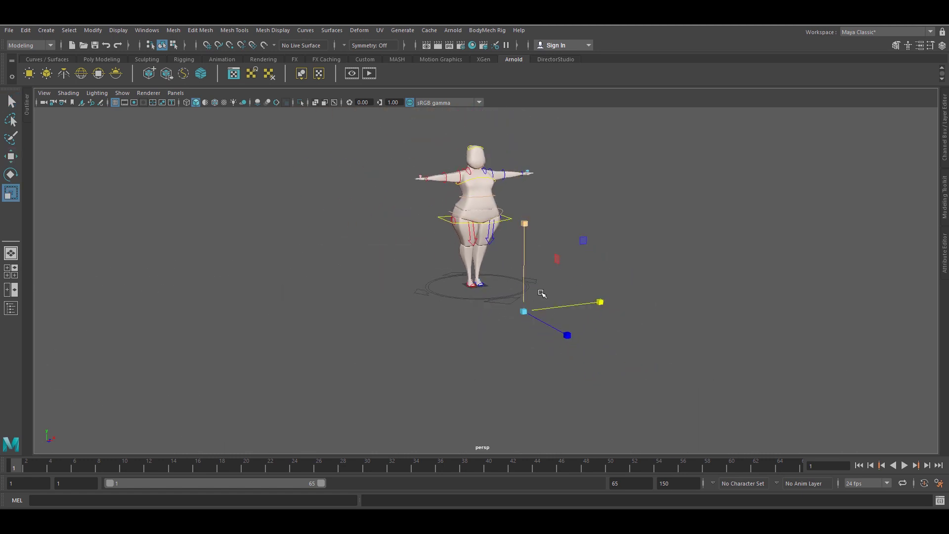
pyautogui.moveTo(524, 312)
pyautogui.mouseDown()
pyautogui.moveTo(599, 287)
pyautogui.moveTo(546, 356)
pyautogui.mouseUp()
pyautogui.scroll(-2, 586, 297)
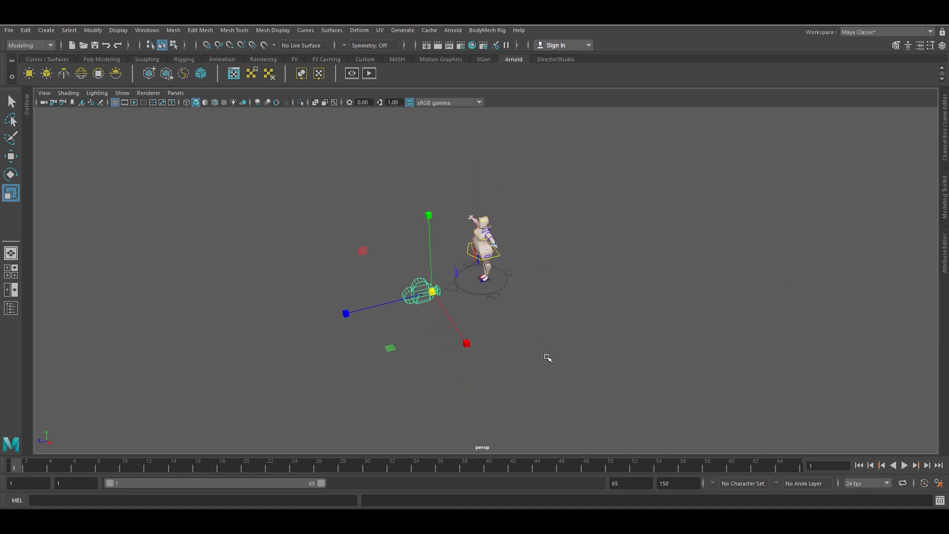
pyautogui.press('w')
pyautogui.moveTo(363, 311)
pyautogui.mouseDown()
pyautogui.moveTo(338, 388)
pyautogui.moveTo(438, 342)
pyautogui.mouseUp()
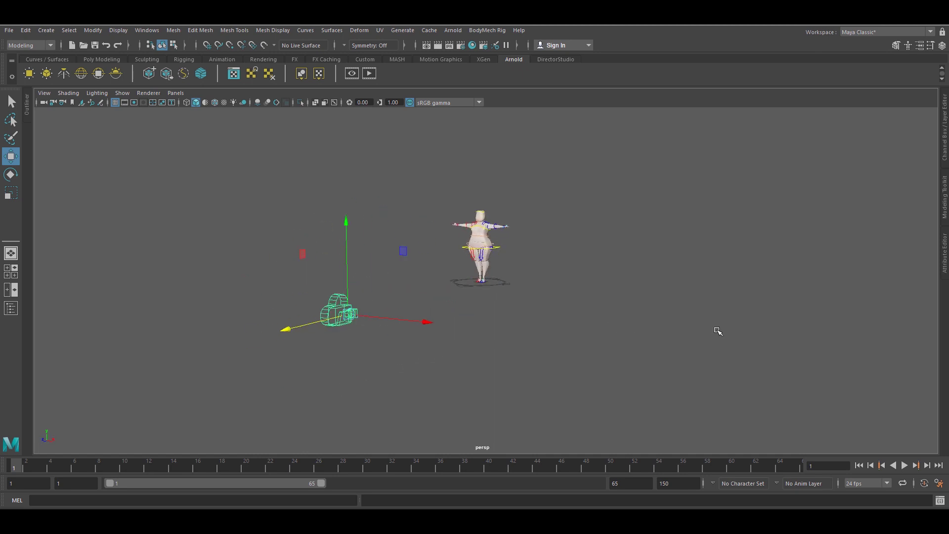
# Step: Create an image plane from cameraShape1's Environment section in the Attribute Editor
pyautogui.click(944, 252)
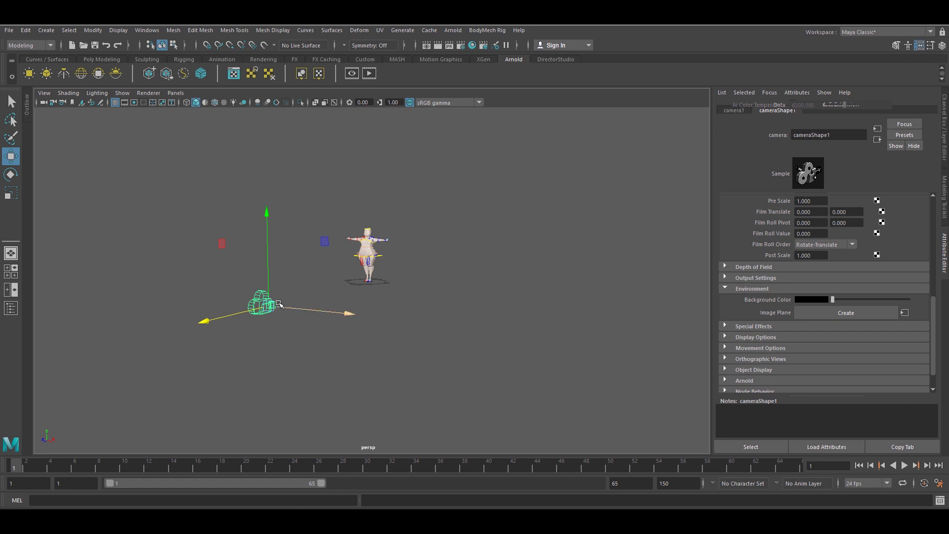
pyautogui.click(271, 337)
pyautogui.click(262, 306)
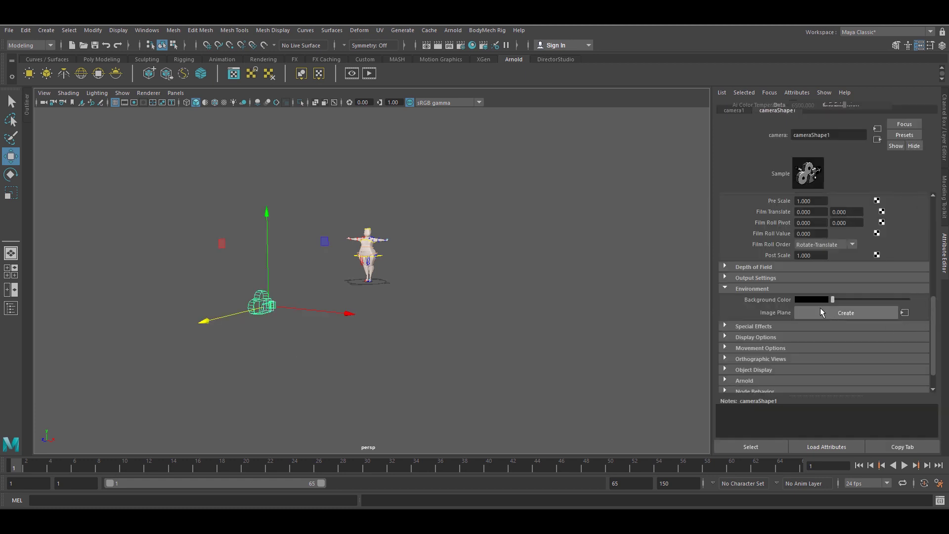
pyautogui.click(734, 291)
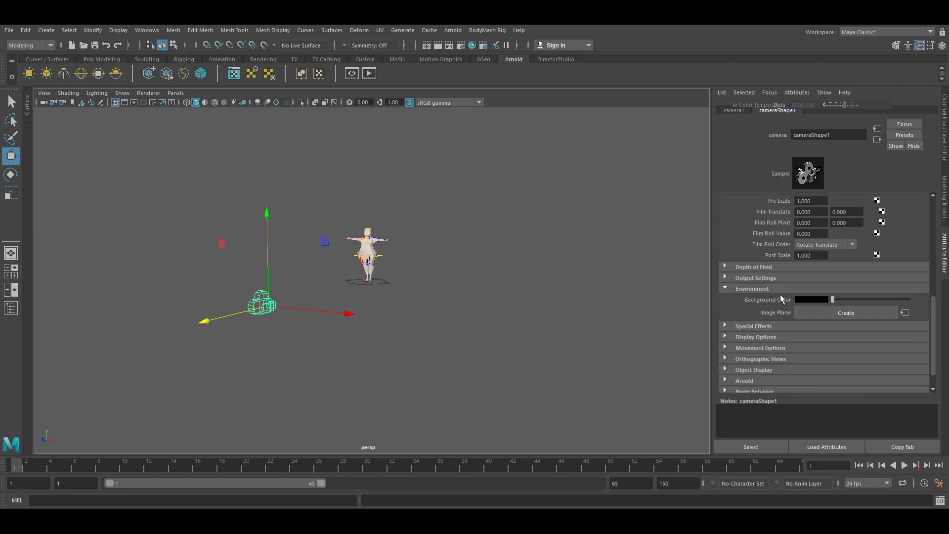
pyautogui.click(836, 314)
# Step: Orbit to face the new image plane head-on and select it
pyautogui.moveTo(498, 321)
pyautogui.keyDown('alt'); pyautogui.mouseDown()
pyautogui.moveTo(384, 334)
pyautogui.moveTo(585, 354)
pyautogui.moveTo(396, 349)
pyautogui.moveTo(421, 281)
pyautogui.moveTo(334, 327)
pyautogui.moveTo(367, 333)
pyautogui.moveTo(346, 334)
pyautogui.moveTo(449, 308)
pyautogui.mouseUp(); pyautogui.keyUp('alt')
pyautogui.moveTo(478, 269)
pyautogui.keyDown('alt'); pyautogui.mouseDown()
pyautogui.moveTo(381, 323)
pyautogui.moveTo(349, 391)
pyautogui.mouseUp(); pyautogui.keyUp('alt')
pyautogui.click(349, 391)
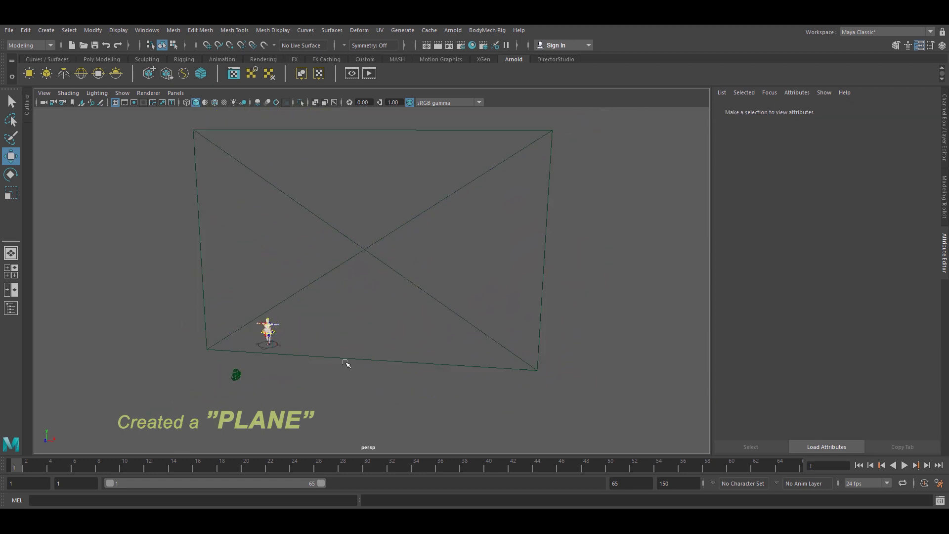
pyautogui.click(341, 360)
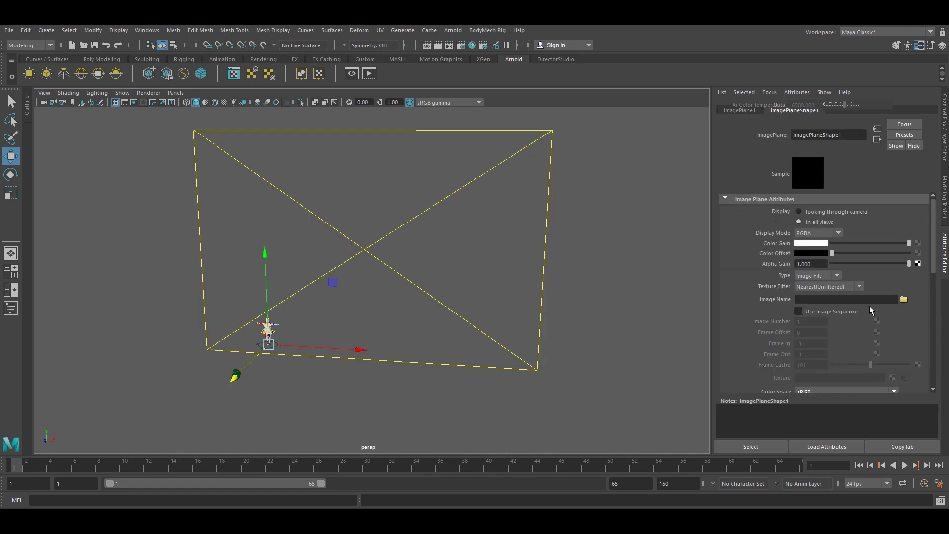
# Step: Load the second street photo, the one with two pedestrians, as the image plane's picture
pyautogui.click(904, 300)
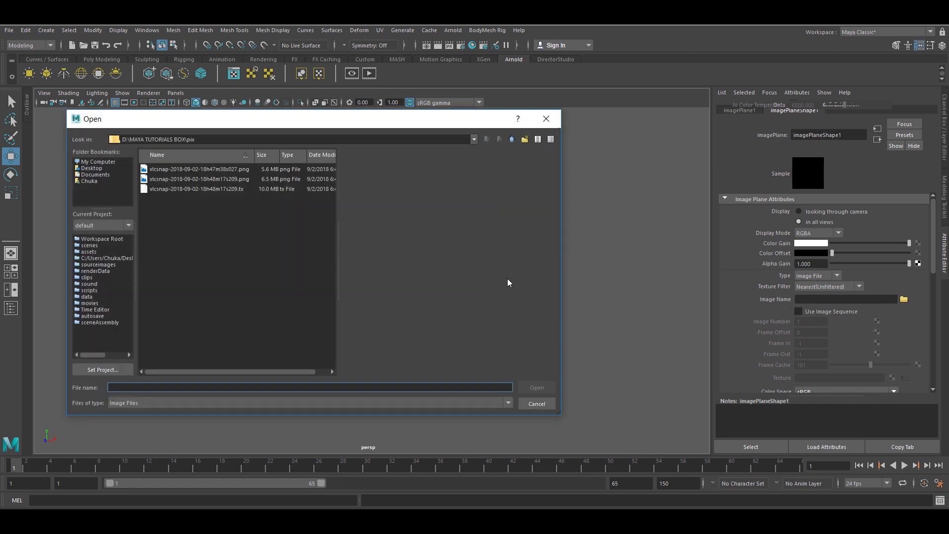
pyautogui.click(189, 171)
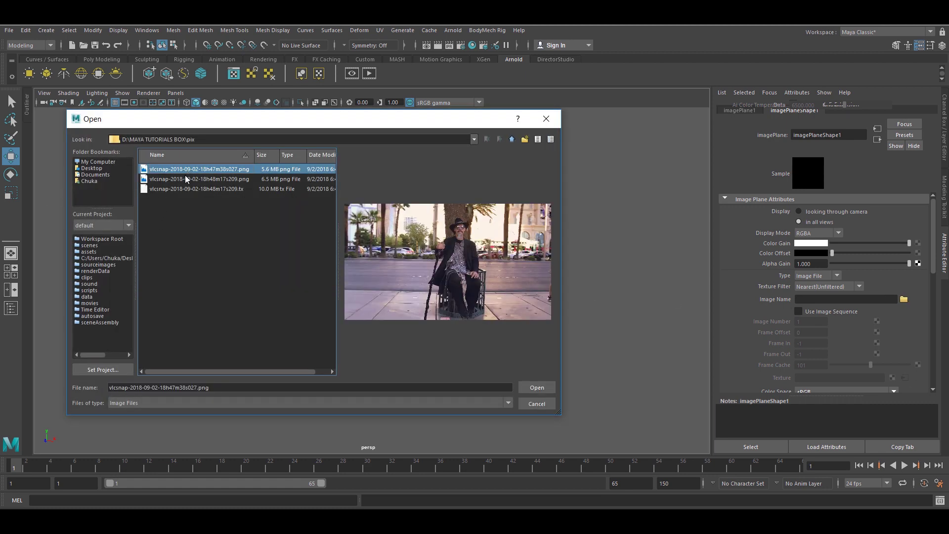
pyautogui.click(183, 180)
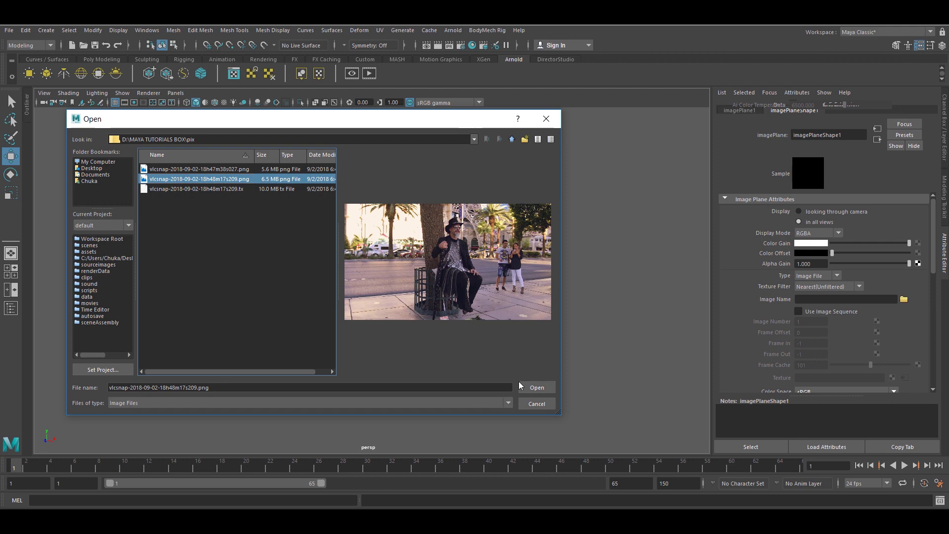
pyautogui.click(536, 388)
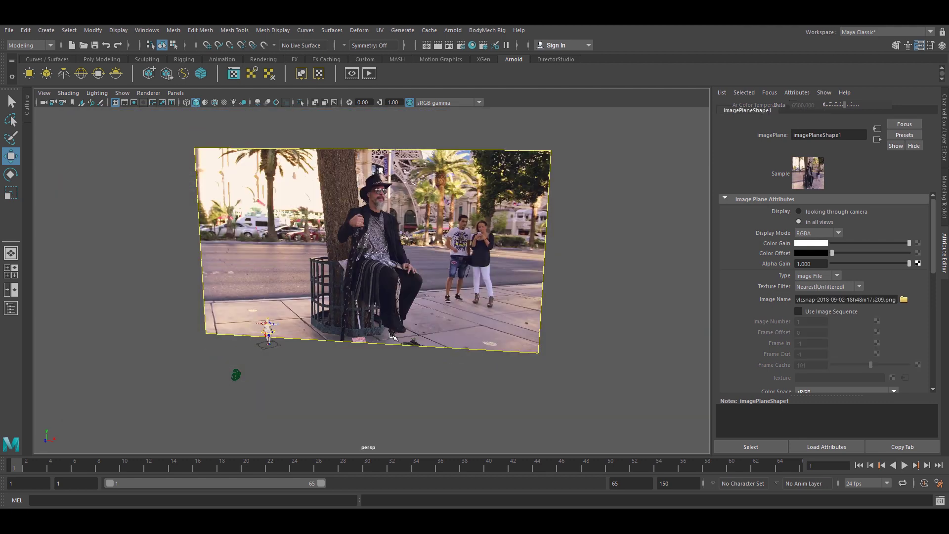
pyautogui.keyDown('alt'); pyautogui.moveTo(381, 348); pyautogui.dragTo(359, 380); pyautogui.keyUp('alt')
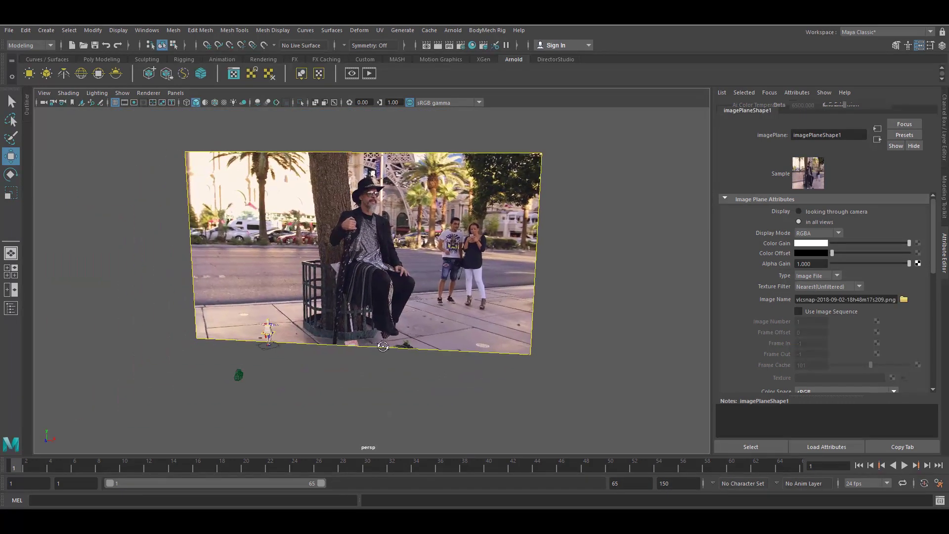
pyautogui.scroll(-3, 359, 380)
pyautogui.scroll(-2, 353, 377)
pyautogui.scroll(4, 363, 349)
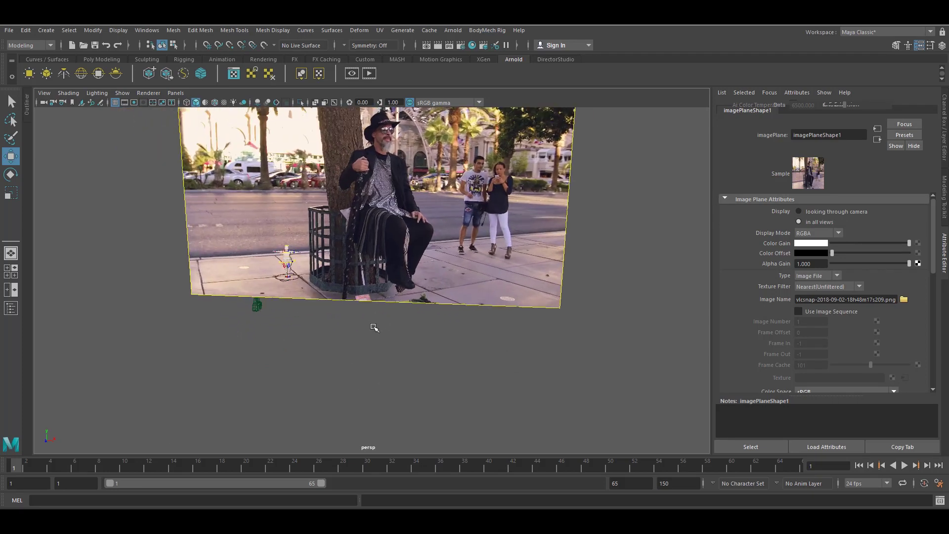
pyautogui.scroll(3, 259, 324)
# Step: Switch the viewport to look through camera1
pyautogui.click(144, 329)
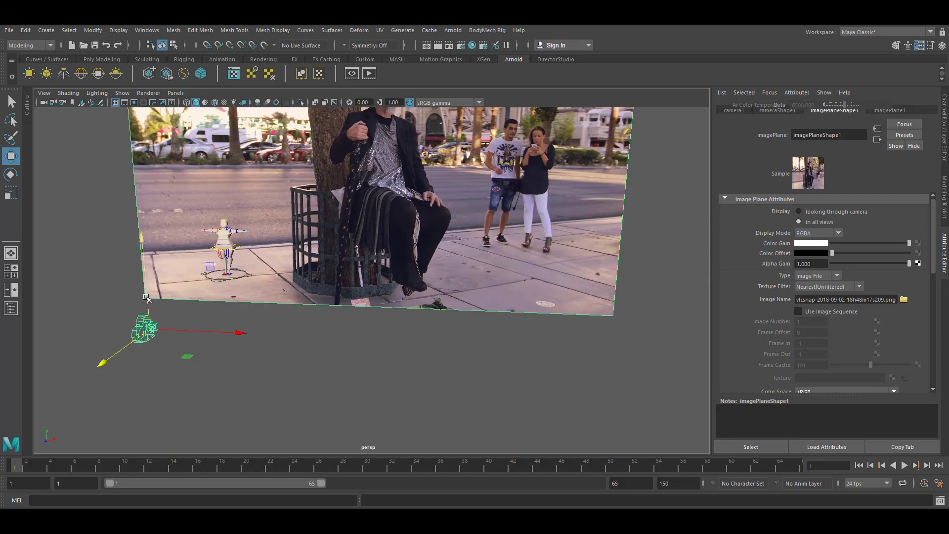
pyautogui.click(176, 93)
pyautogui.click(191, 134)
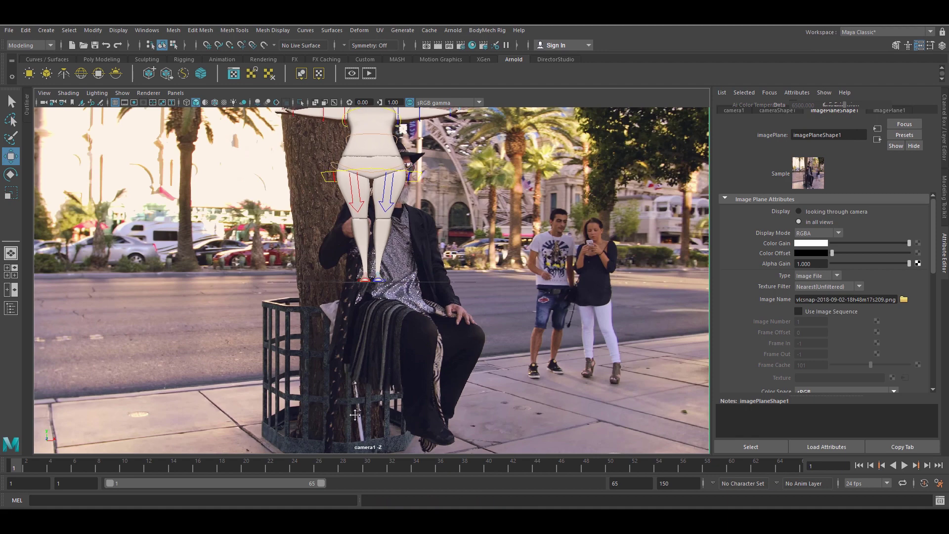
# Step: Move and enlarge the rig so it stands on the sidewalk beside the two pedestrians
pyautogui.moveTo(363, 386); pyautogui.dragTo(359, 416, button='middle')
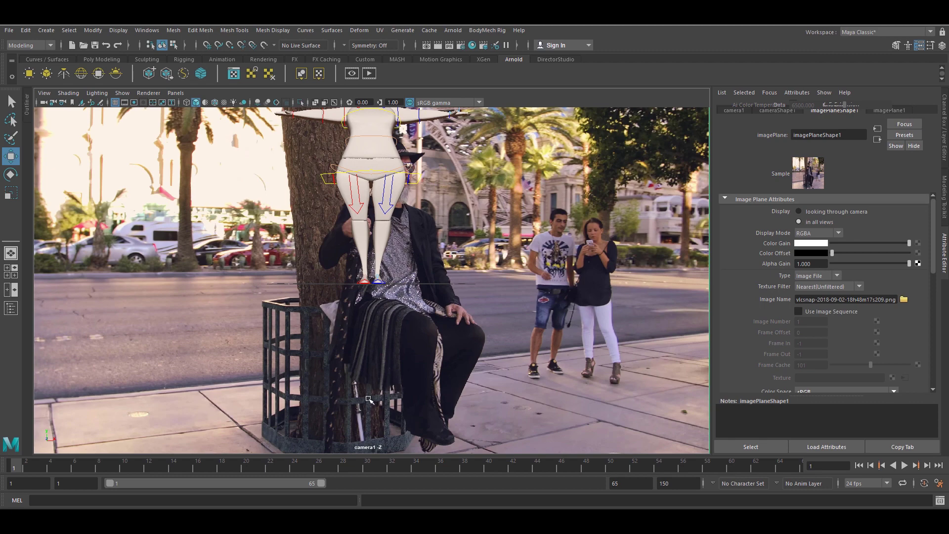
pyautogui.moveTo(373, 346); pyautogui.dragTo(382, 320, button='middle')
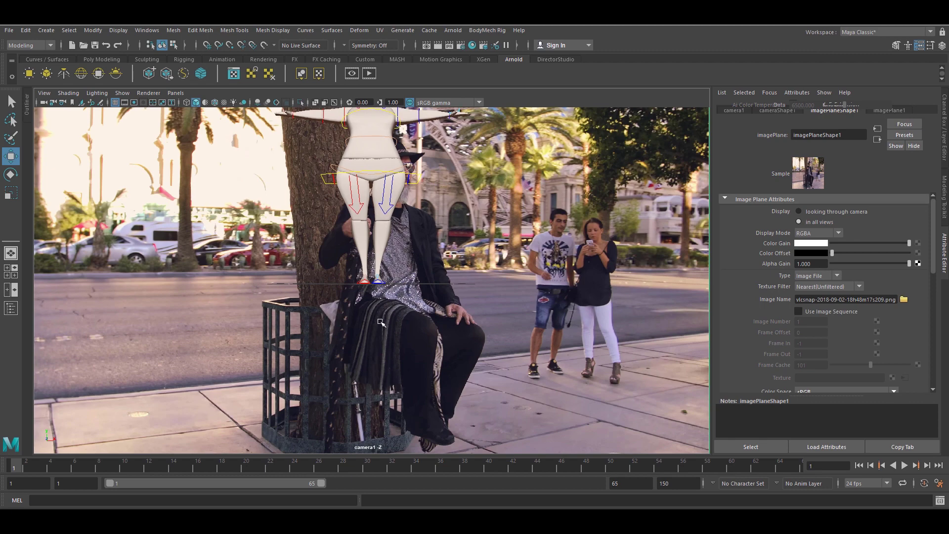
pyautogui.scroll(-3, 382, 321)
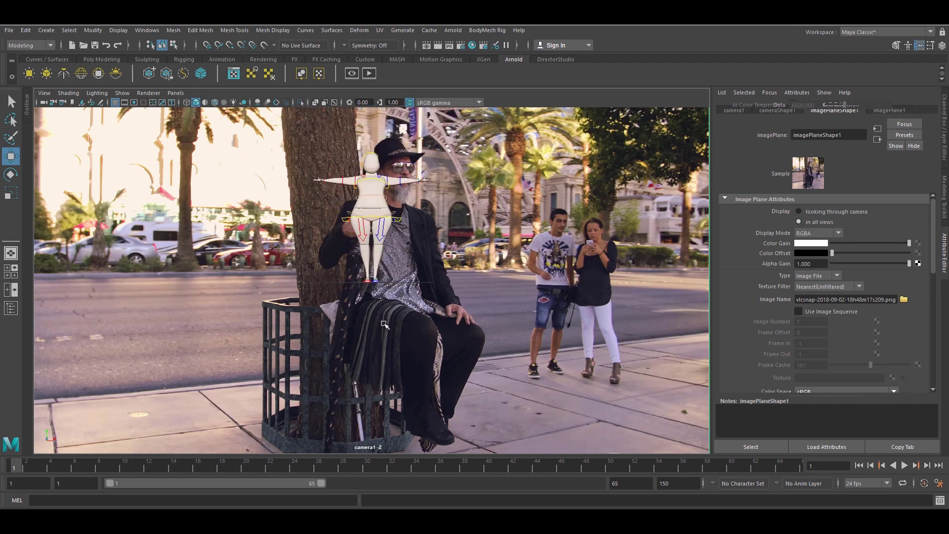
pyautogui.moveTo(384, 327); pyautogui.dragTo(504, 383, button='middle')
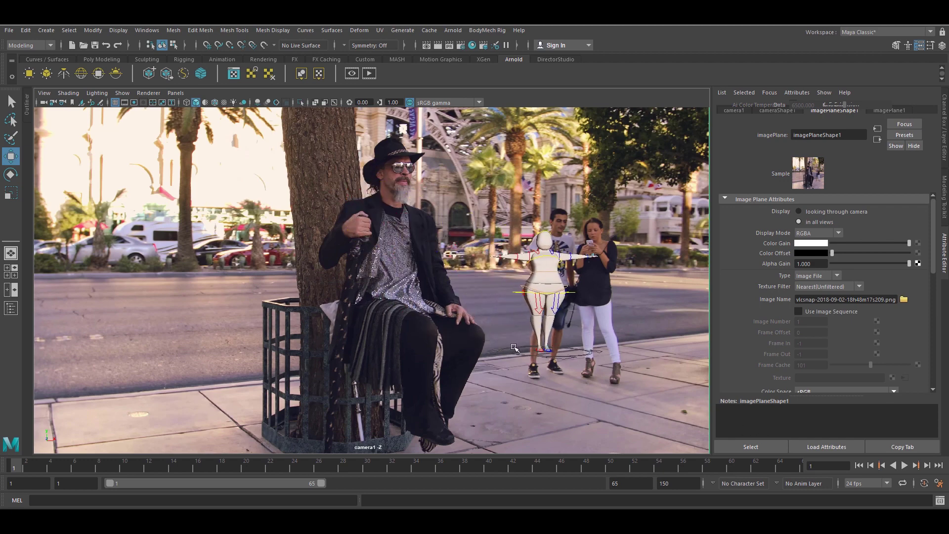
pyautogui.moveTo(527, 344); pyautogui.dragTo(675, 419, button='middle')
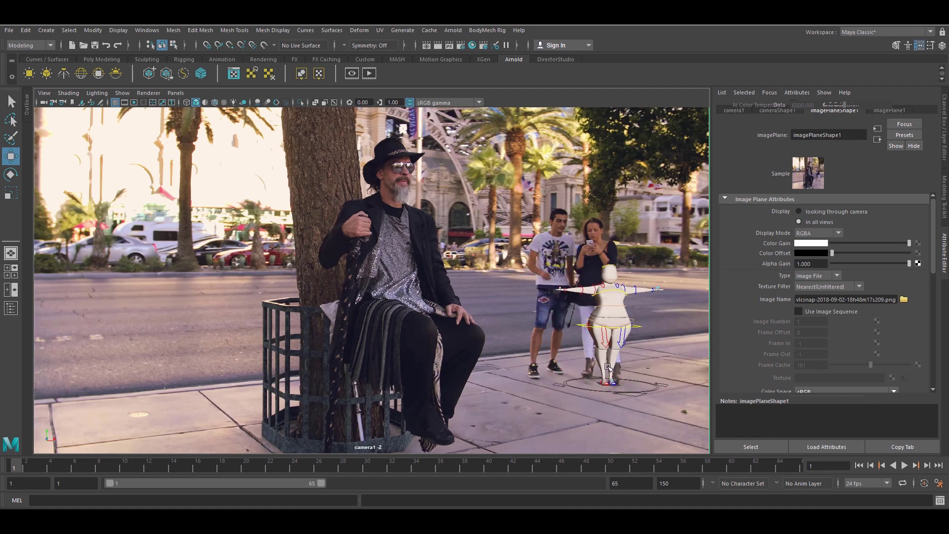
pyautogui.moveTo(623, 380)
pyautogui.mouseDown(button='middle')
pyautogui.moveTo(681, 356)
pyautogui.moveTo(655, 380)
pyautogui.moveTo(641, 370)
pyautogui.mouseUp(button='middle')
pyautogui.moveTo(679, 401)
pyautogui.mouseDown(button='middle')
pyautogui.moveTo(594, 381)
pyautogui.moveTo(605, 381)
pyautogui.mouseUp(button='middle')
pyautogui.moveTo(664, 410)
pyautogui.mouseDown(button='middle')
pyautogui.moveTo(633, 387)
pyautogui.moveTo(675, 387)
pyautogui.moveTo(640, 388)
pyautogui.mouseUp(button='middle')
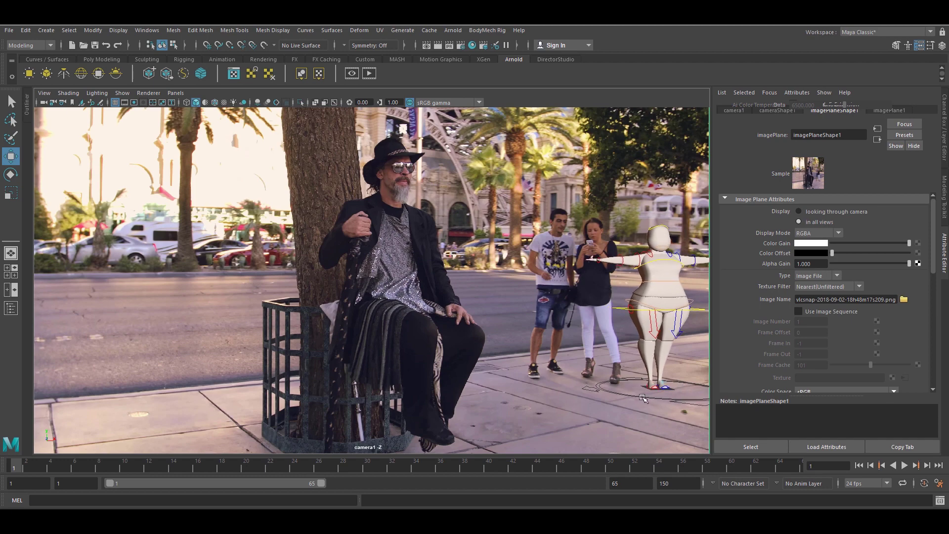
# Step: Rotate the rig's ground control on Y to face the camera, then select the image plane
pyautogui.click(645, 398)
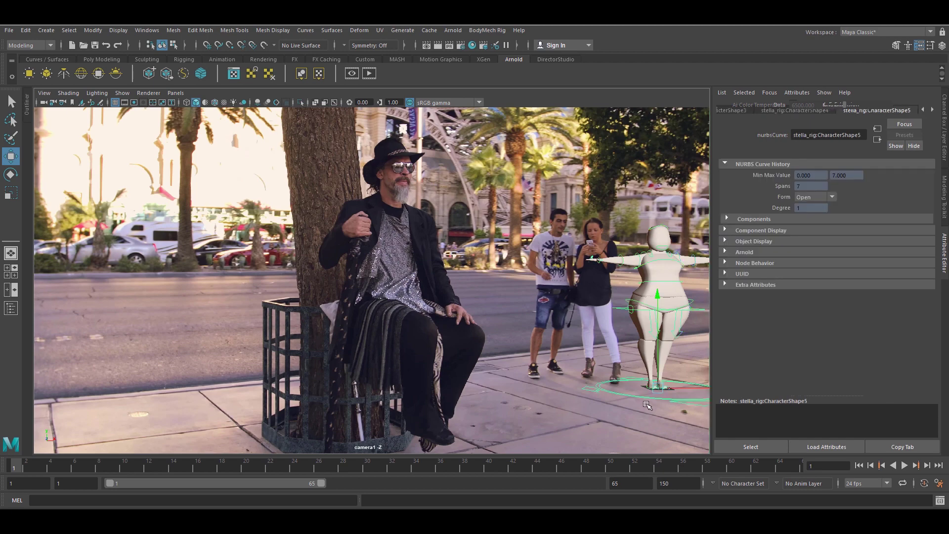
pyautogui.press('e')
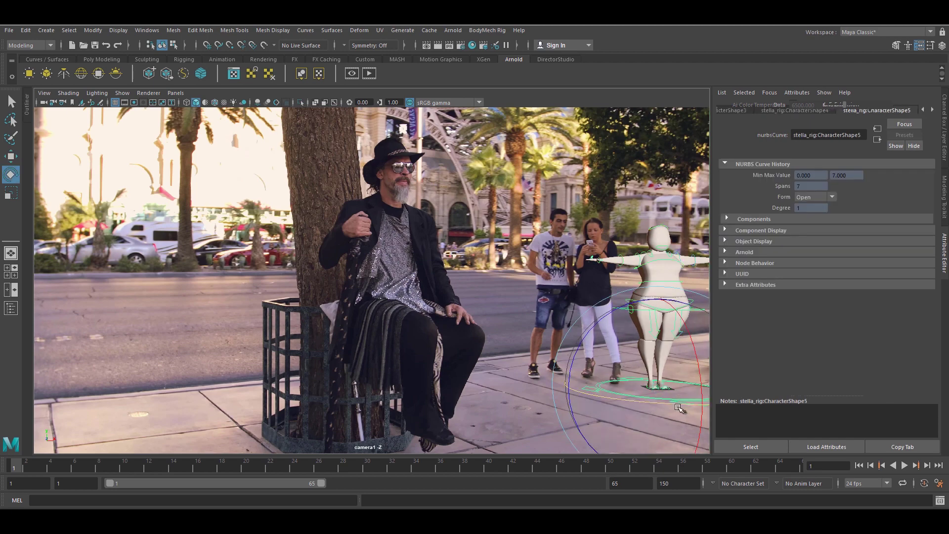
pyautogui.moveTo(666, 403)
pyautogui.mouseDown()
pyautogui.moveTo(578, 396)
pyautogui.moveTo(587, 388)
pyautogui.moveTo(563, 384)
pyautogui.mouseUp()
pyautogui.click(505, 322)
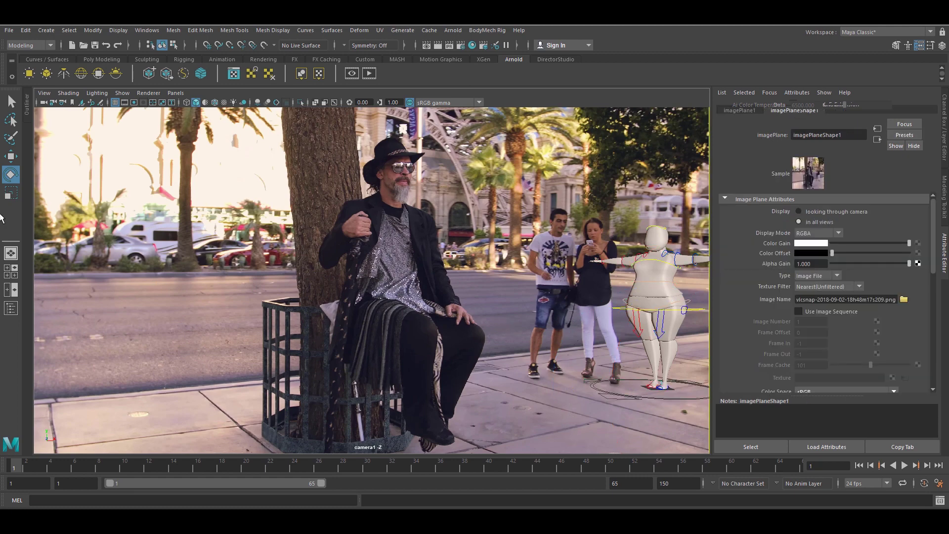
# Step: Create an Arnold skydome light and switch to the perspective view with the Space hotbox
pyautogui.click(451, 30)
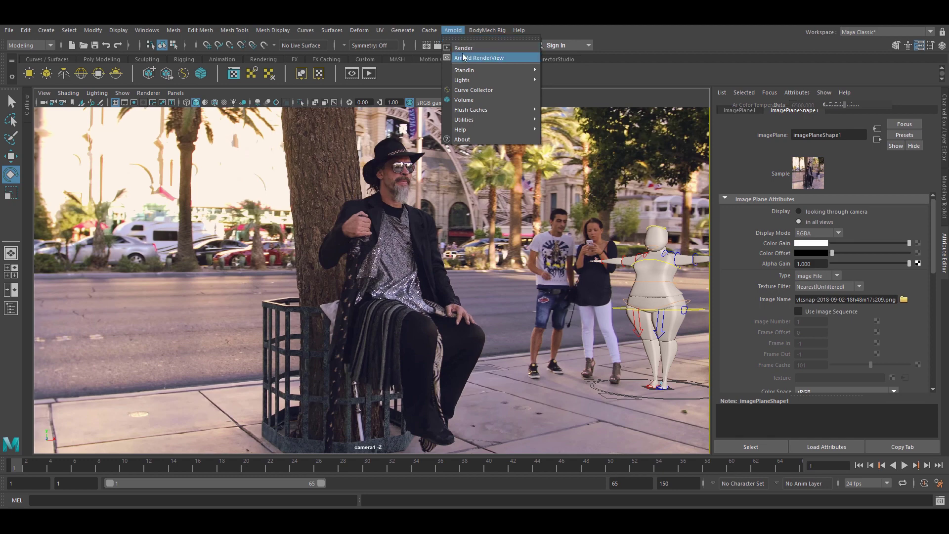
pyautogui.moveTo(462, 79)
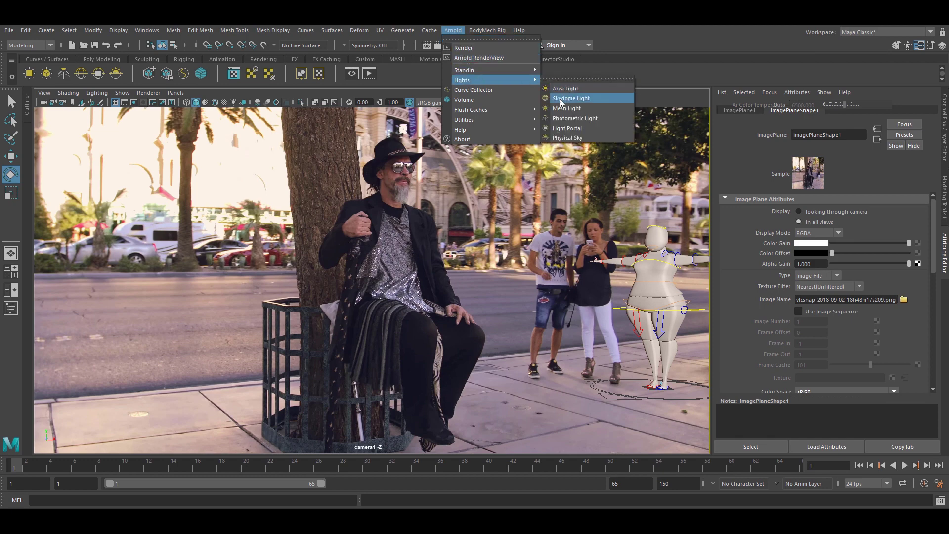
pyautogui.click(563, 98)
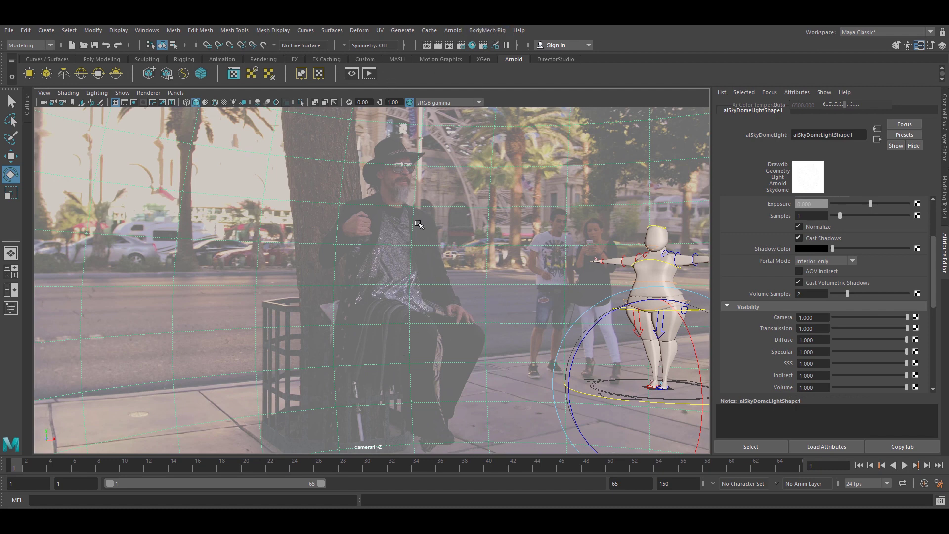
pyautogui.press('space')
pyautogui.moveTo(417, 224); pyautogui.dragTo(423, 201)
pyautogui.scroll(-3, 494, 325)
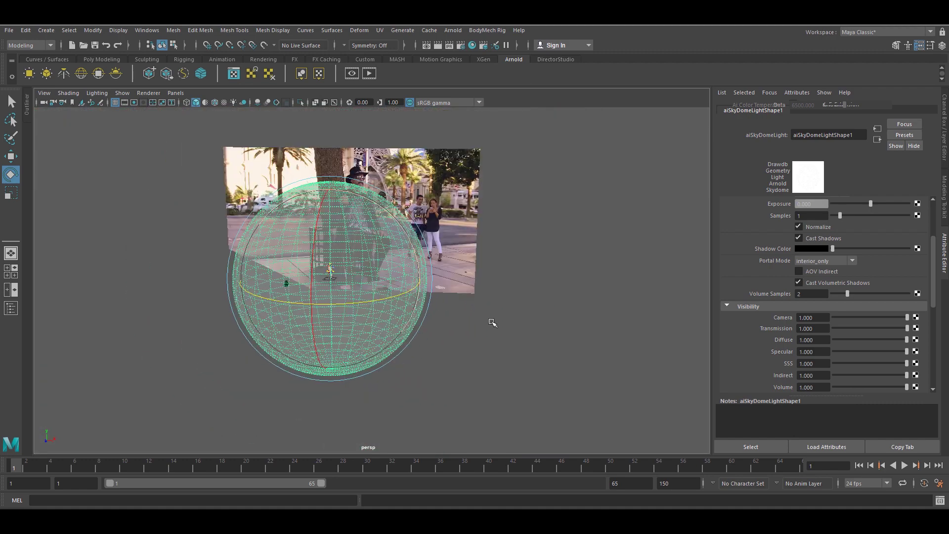
pyautogui.click(493, 323)
pyautogui.scroll(3, 247, 262)
# Step: Zoom in on the character and create an Arnold area light
pyautogui.keyDown('alt'); pyautogui.moveTo(247, 262); pyautogui.dragTo(433, 278, button='middle'); pyautogui.keyUp('alt')
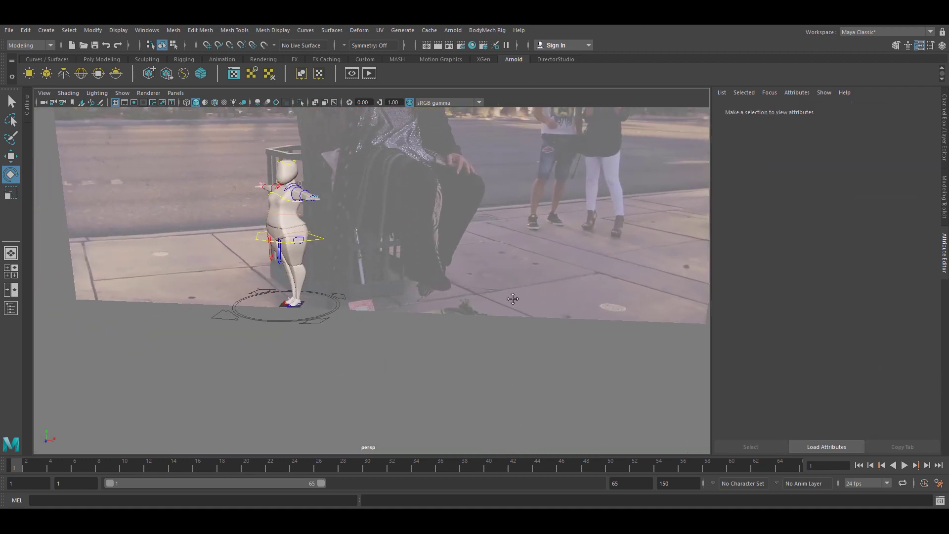
pyautogui.scroll(4, 432, 278)
pyautogui.scroll(-3, 432, 279)
pyautogui.keyDown('alt'); pyautogui.moveTo(433, 278); pyautogui.dragTo(434, 248); pyautogui.keyUp('alt')
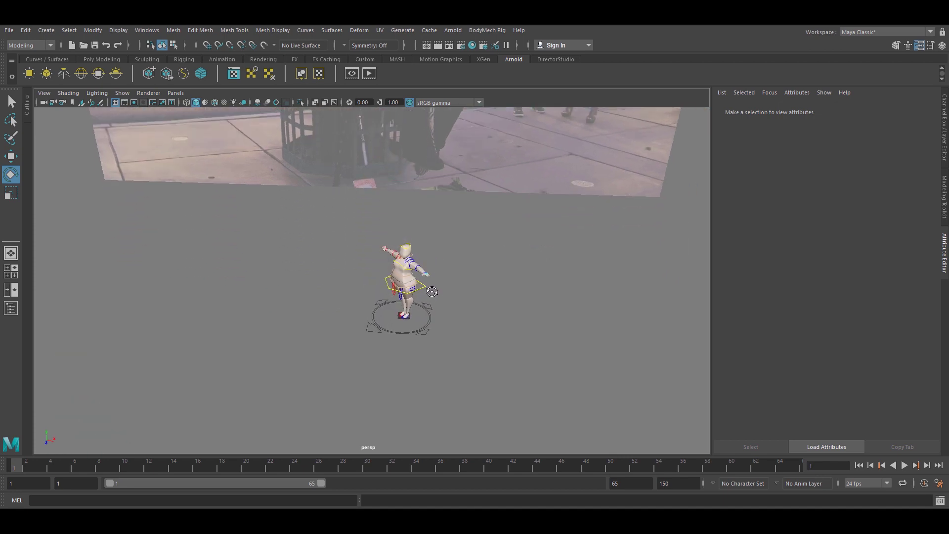
pyautogui.click(459, 30)
pyautogui.moveTo(462, 79)
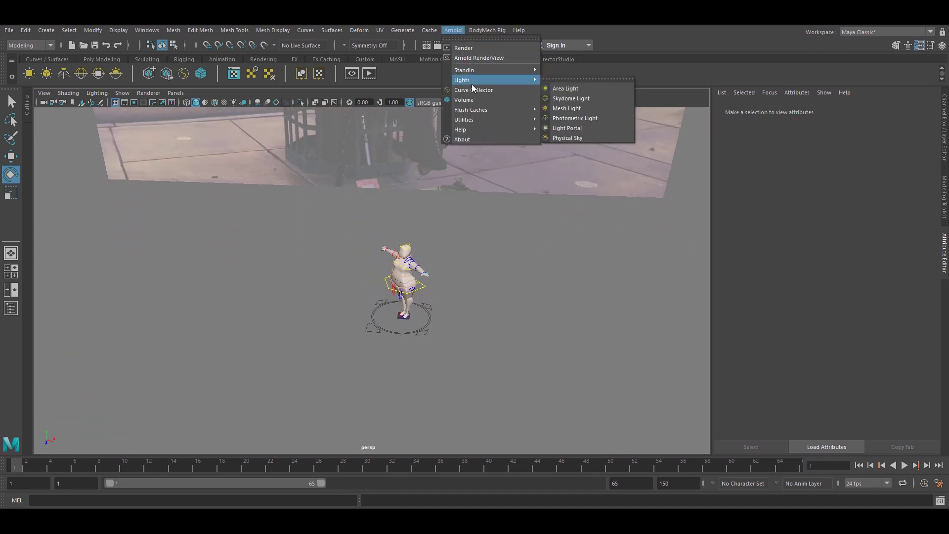
pyautogui.click(565, 88)
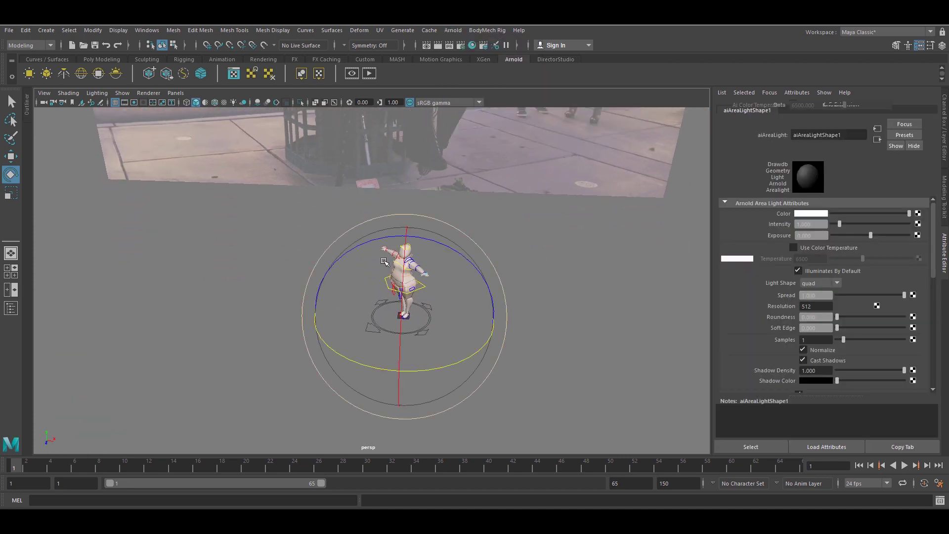
pyautogui.scroll(-3, 400, 351)
pyautogui.scroll(2, 396, 353)
pyautogui.scroll(1, 393, 355)
# Step: Move the area light above the character, rotate it, and enlarge its quad
pyautogui.press('w')
pyautogui.moveTo(398, 304); pyautogui.dragTo(402, 227)
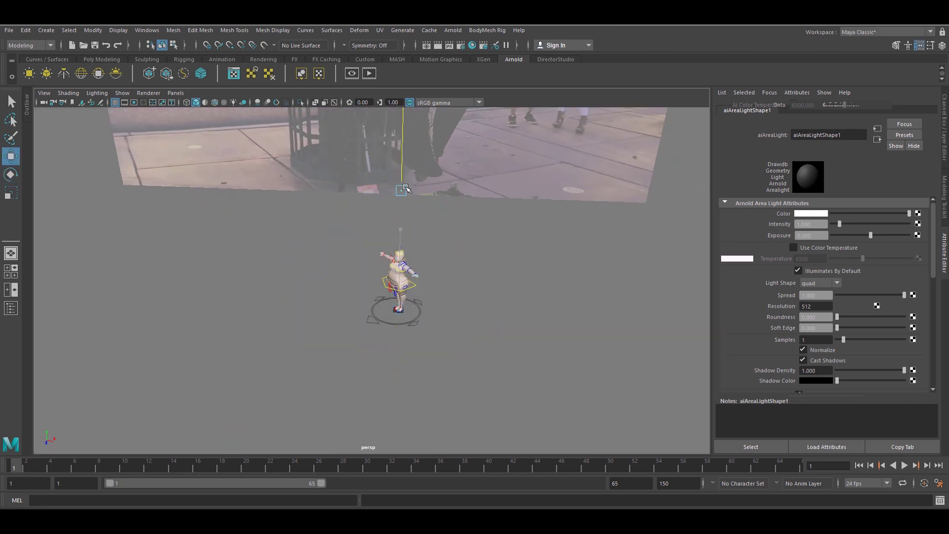
pyautogui.scroll(2, 407, 230)
pyautogui.scroll(2, 431, 227)
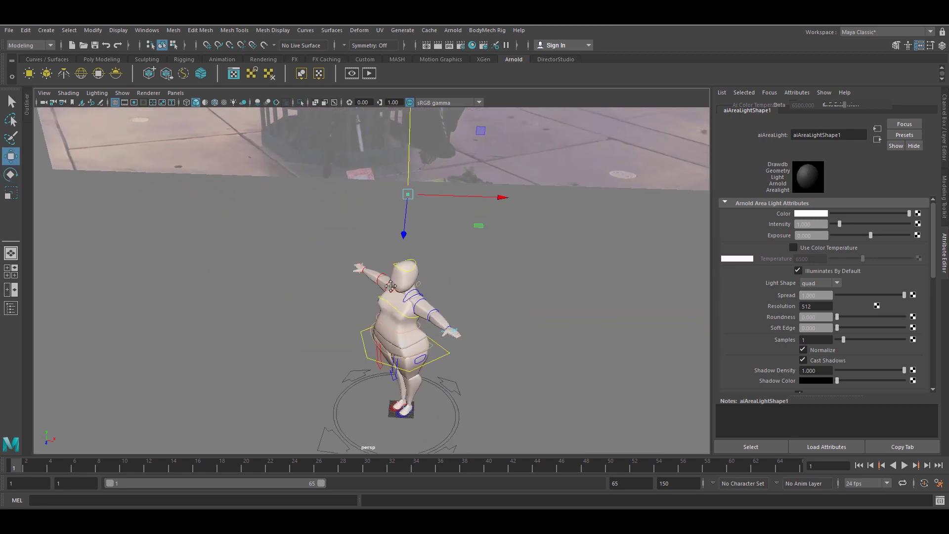
pyautogui.moveTo(404, 177)
pyautogui.mouseDown()
pyautogui.moveTo(403, 258)
pyautogui.moveTo(437, 289)
pyautogui.mouseUp()
pyautogui.scroll(2, 396, 279)
pyautogui.scroll(-2, 403, 268)
pyautogui.scroll(1, 437, 289)
pyautogui.scroll(2, 561, 283)
pyautogui.scroll(-1, 541, 279)
pyautogui.press('e')
pyautogui.moveTo(589, 236); pyautogui.dragTo(585, 120)
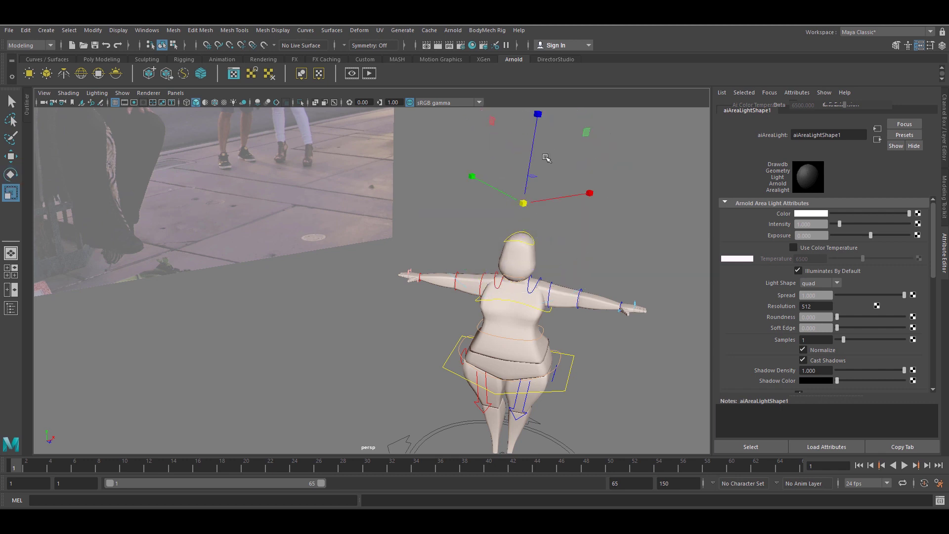
pyautogui.moveTo(545, 164); pyautogui.dragTo(552, 220, button='middle')
# Step: Tilt the area light down over the character and check it from a high angle
pyautogui.keyDown('alt'); pyautogui.moveTo(560, 301); pyautogui.dragTo(563, 298); pyautogui.keyUp('alt')
pyautogui.press('e')
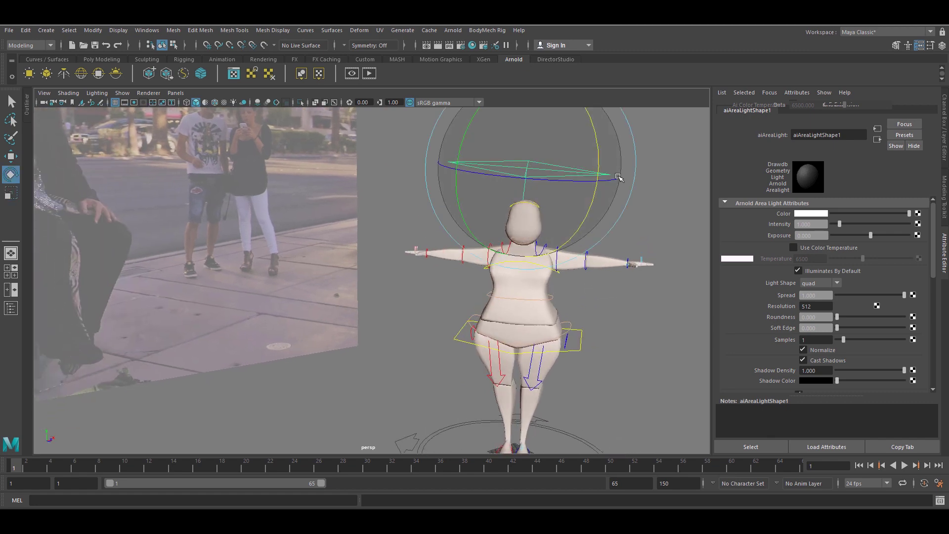
pyautogui.moveTo(617, 175); pyautogui.dragTo(601, 195)
pyautogui.moveTo(470, 280)
pyautogui.keyDown('alt'); pyautogui.mouseDown()
pyautogui.moveTo(524, 313)
pyautogui.moveTo(609, 270)
pyautogui.moveTo(519, 297)
pyautogui.moveTo(470, 298)
pyautogui.moveTo(472, 313)
pyautogui.mouseUp(); pyautogui.keyUp('alt')
pyautogui.moveTo(486, 341)
pyautogui.keyDown('alt'); pyautogui.mouseDown(button='right')
pyautogui.moveTo(421, 402)
pyautogui.moveTo(449, 389)
pyautogui.mouseUp(button='right'); pyautogui.keyUp('alt')
# Step: Switch the viewport back to look through camera1
pyautogui.click(450, 390)
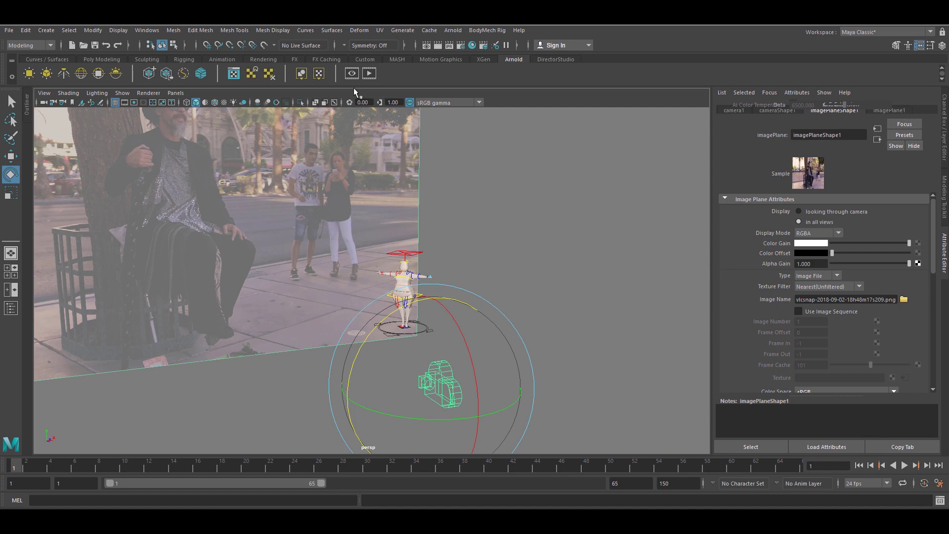
pyautogui.click(179, 92)
pyautogui.moveTo(195, 122)
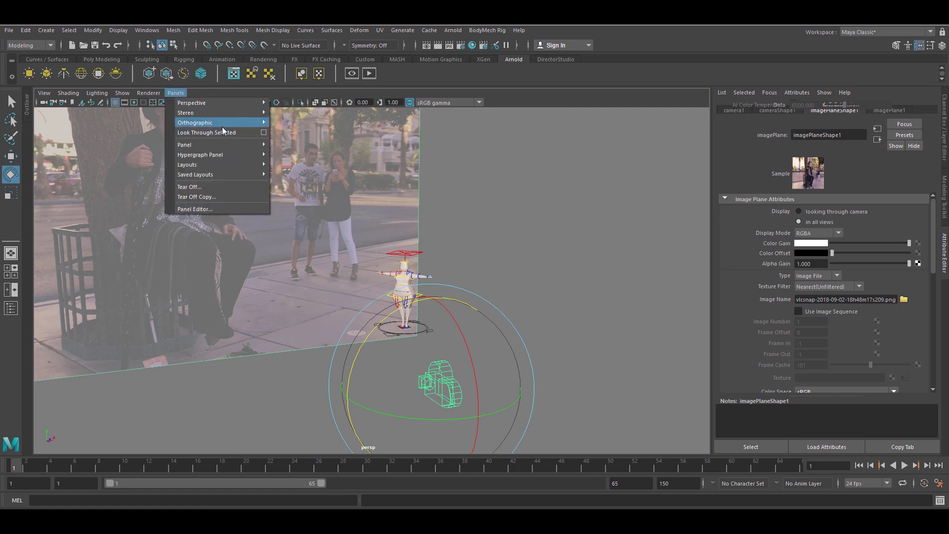
pyautogui.click(208, 133)
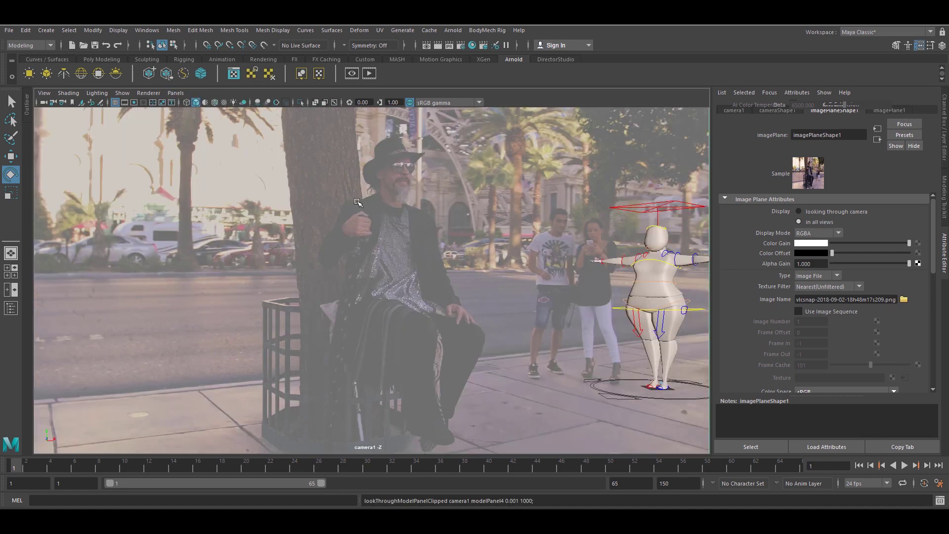
# Step: Tilt the area light and set its Intensity to 800
pyautogui.click(650, 209)
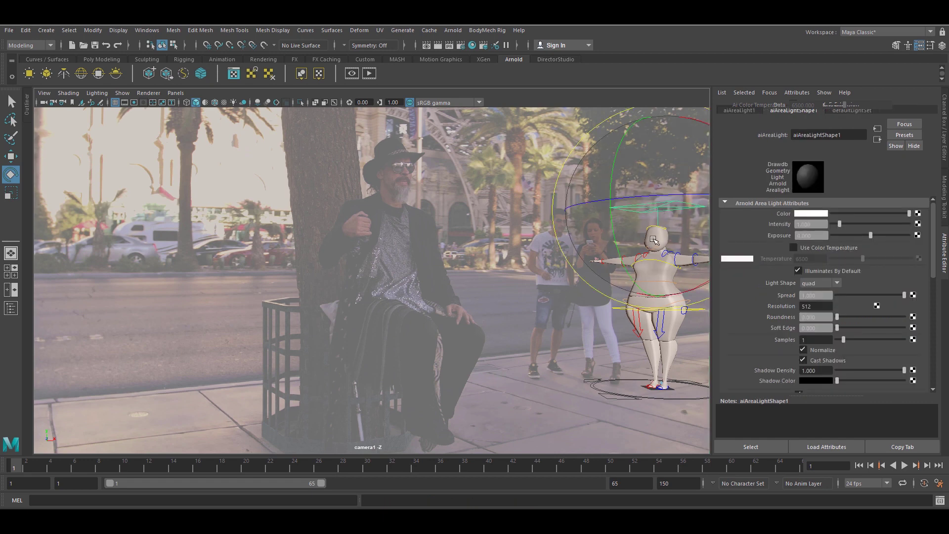
pyautogui.moveTo(657, 242); pyautogui.dragTo(671, 246)
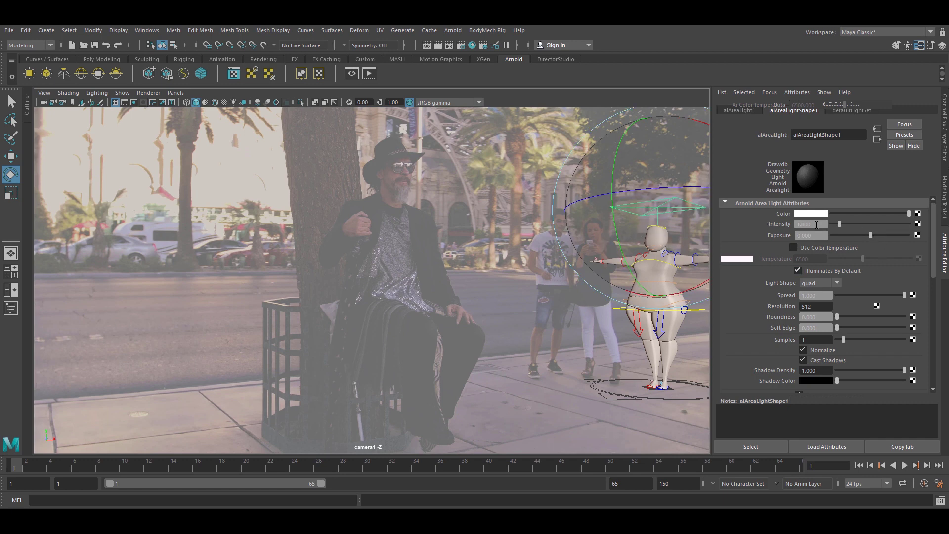
pyautogui.click(809, 224)
pyautogui.write('800')
pyautogui.press('Tab')
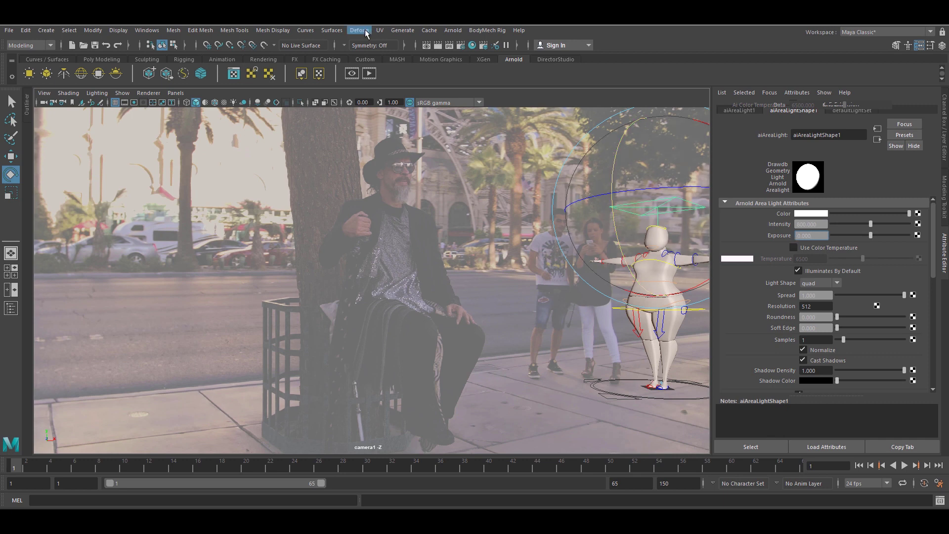
pyautogui.click(455, 30)
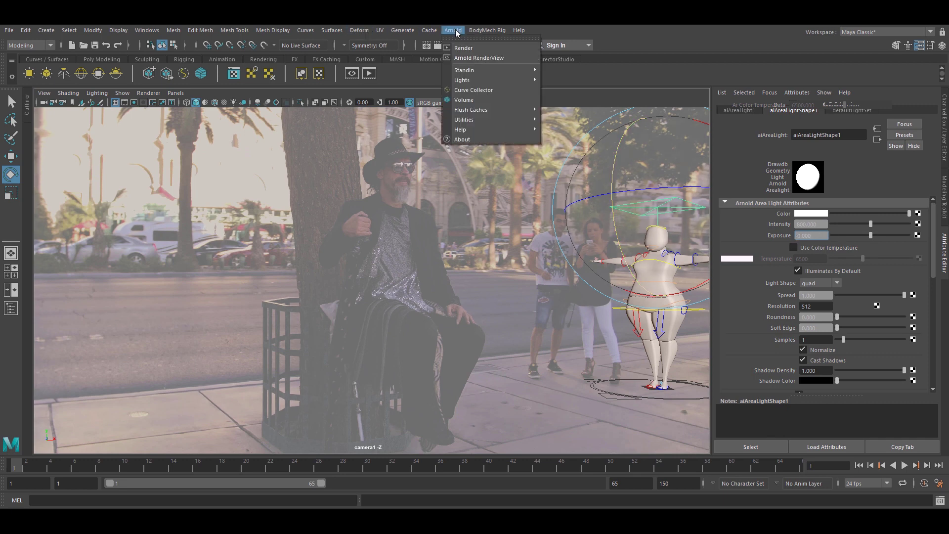
pyautogui.click(466, 58)
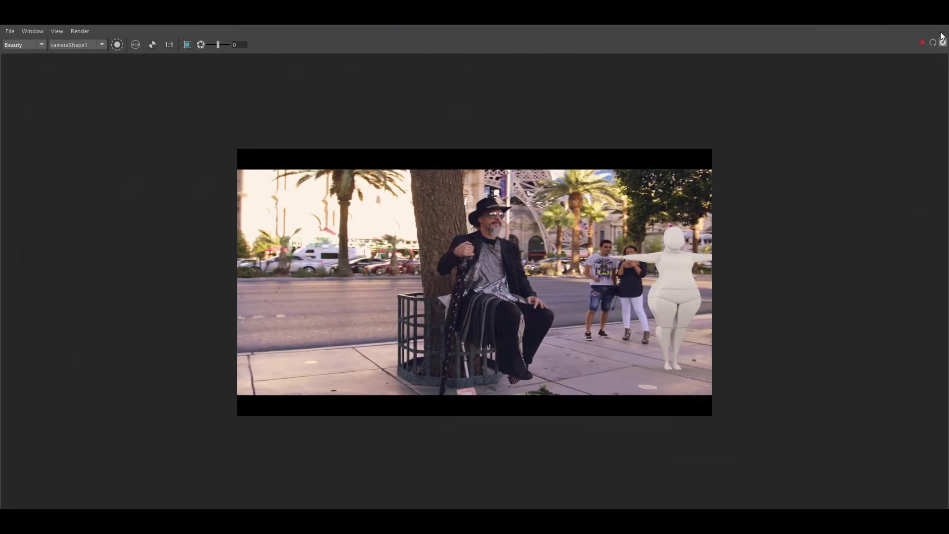
pyautogui.click(933, 44)
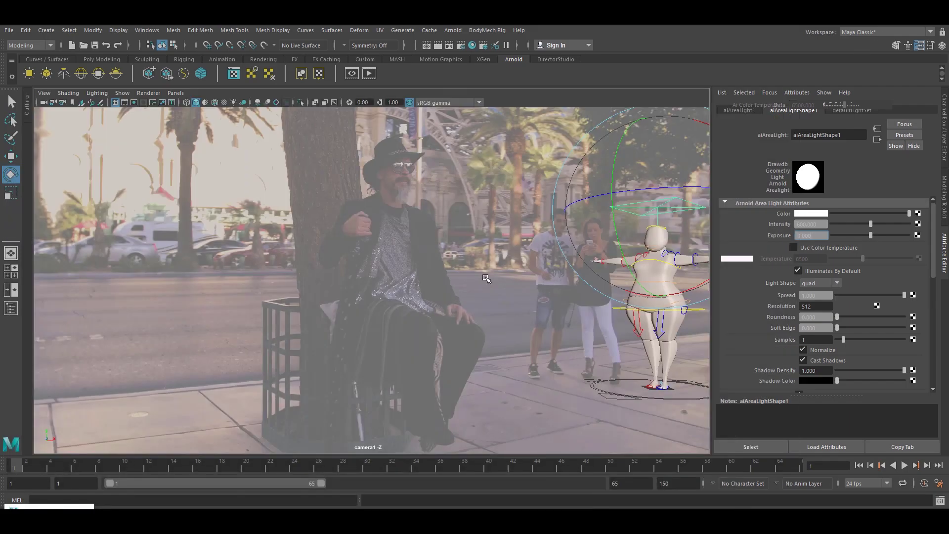
# Step: Lower aiSkyDomeLight1's camera visibility to about 0.007 from the Outliner
pyautogui.click(117, 310)
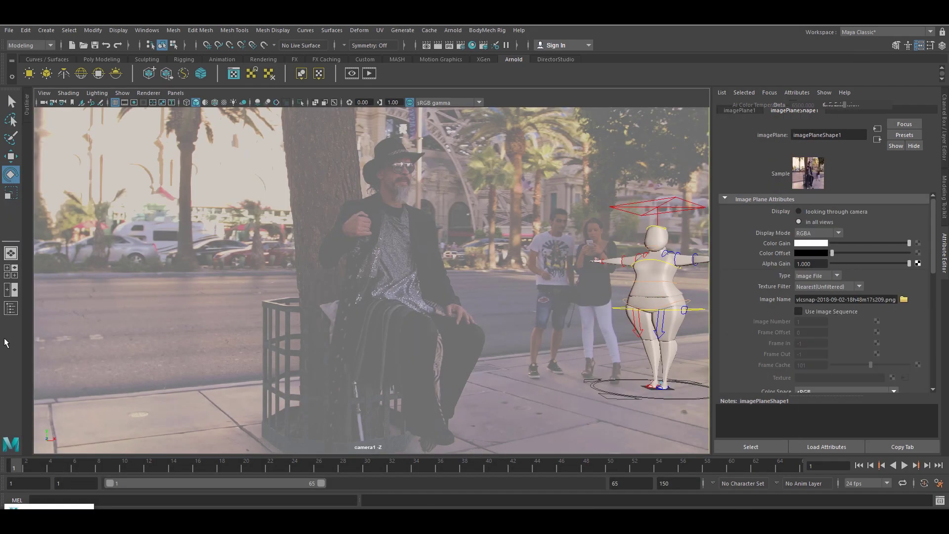
pyautogui.click(10, 307)
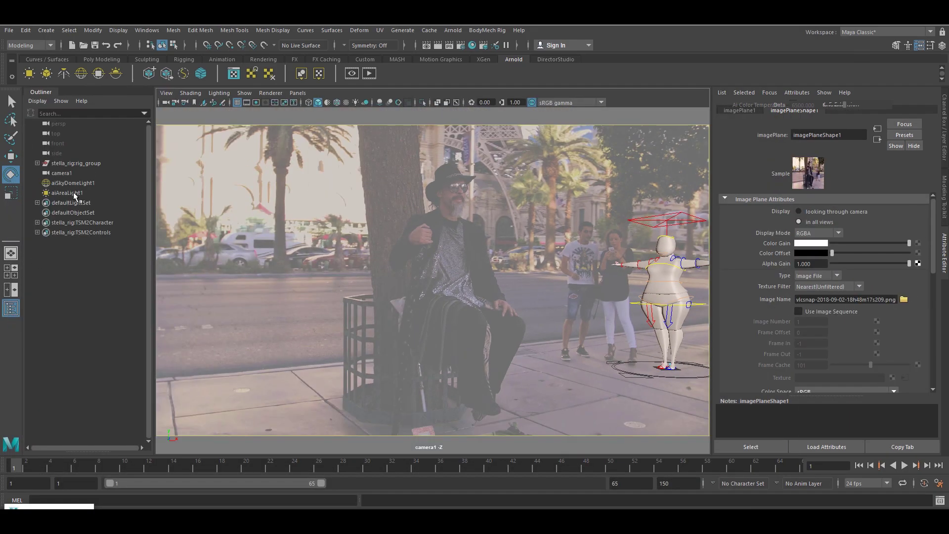
pyautogui.click(74, 182)
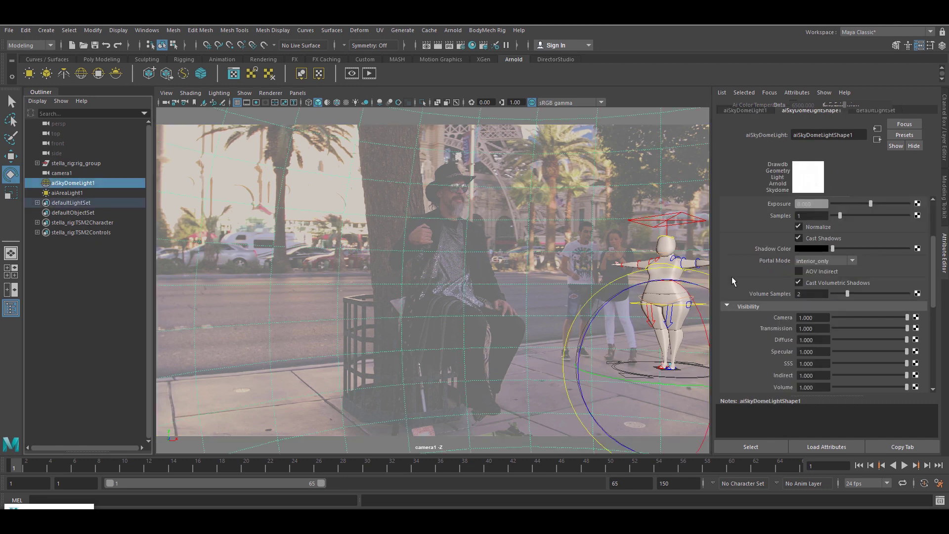
pyautogui.scroll(-2, 841, 314)
pyautogui.scroll(-3, 843, 314)
pyautogui.scroll(2, 842, 311)
pyautogui.scroll(1, 843, 308)
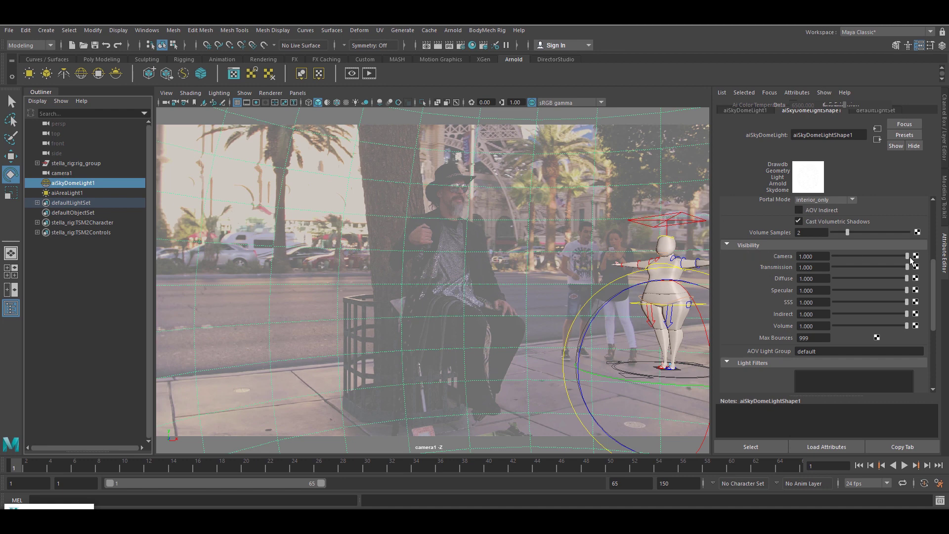
pyautogui.moveTo(906, 257); pyautogui.dragTo(890, 263)
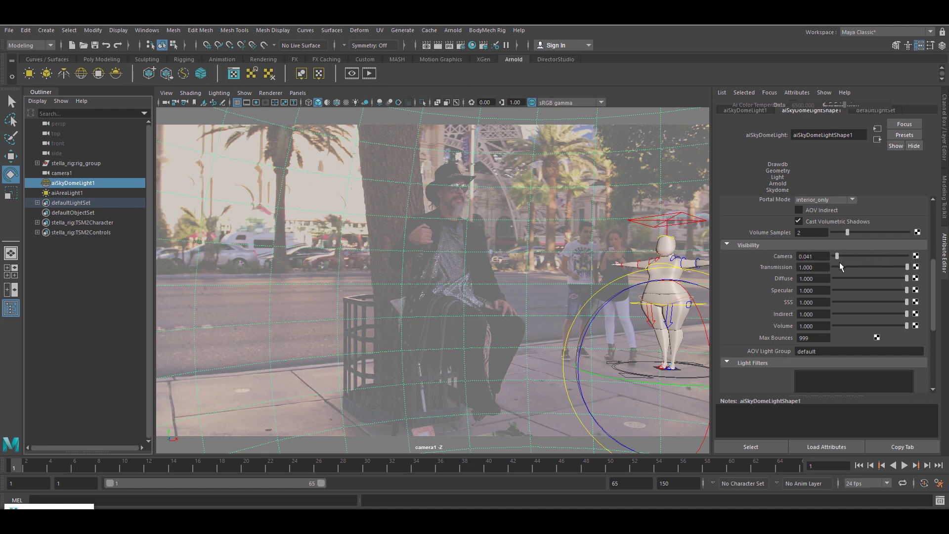
pyautogui.moveTo(835, 257); pyautogui.dragTo(833, 257)
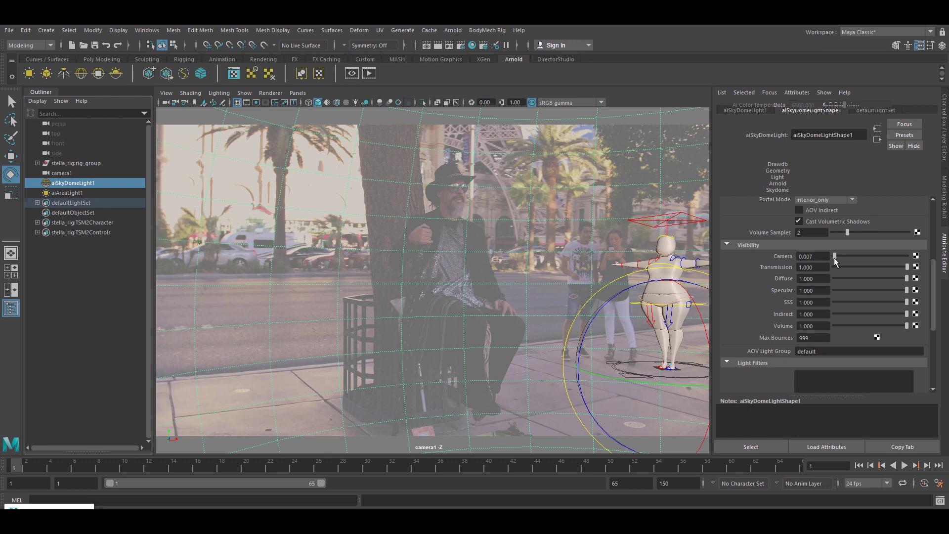
# Step: Open the Arnold RenderView preview and select the area light
pyautogui.click(450, 31)
pyautogui.click(477, 58)
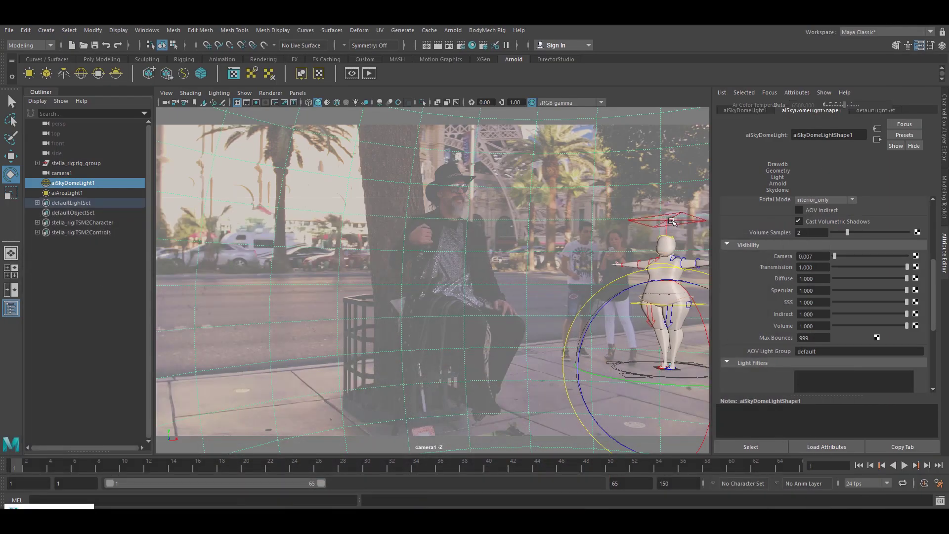
pyautogui.click(673, 223)
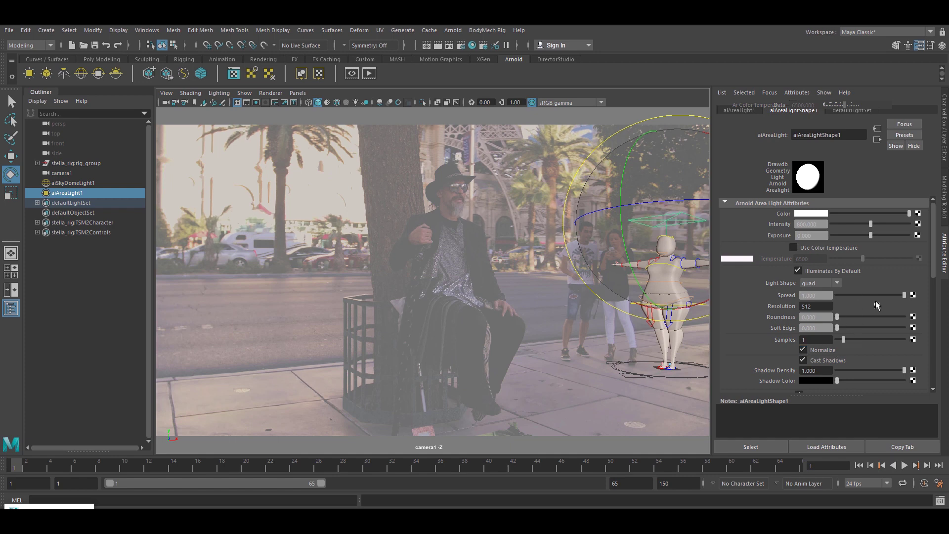
# Step: Nudge dome camera visibility to about 0.014, raise aiAreaLight1, and preview in Arnold RenderView
pyautogui.click(74, 183)
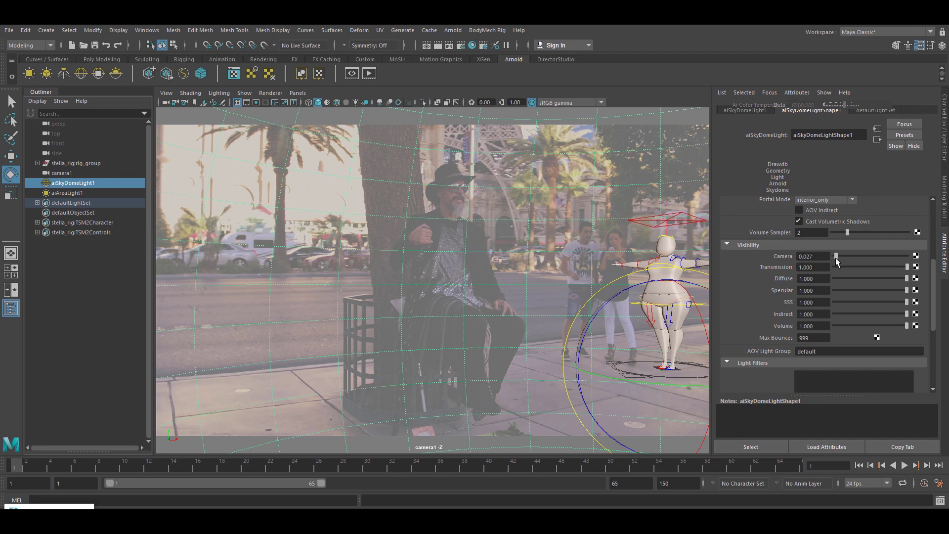
pyautogui.click(834, 257)
pyautogui.click(667, 225)
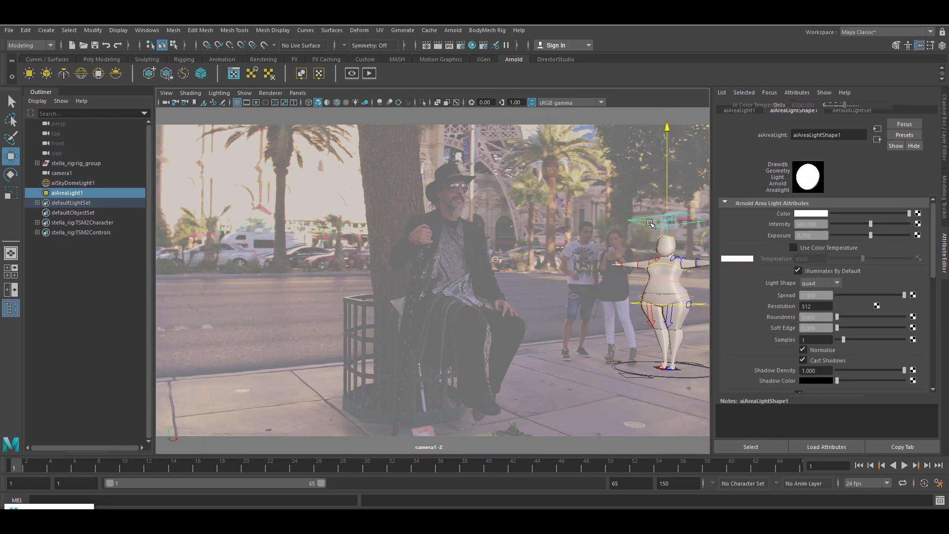
pyautogui.press('w')
pyautogui.moveTo(667, 186); pyautogui.dragTo(666, 134)
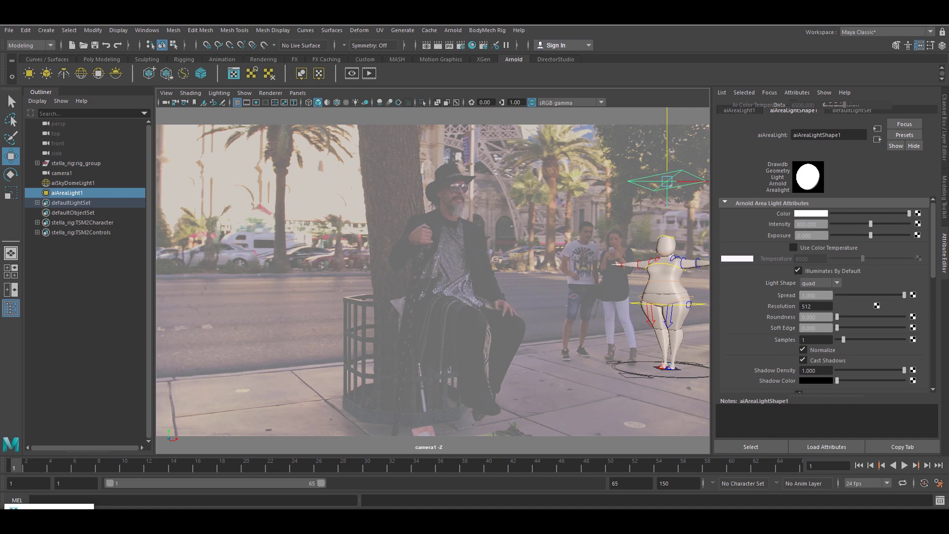
pyautogui.click(454, 30)
pyautogui.click(495, 56)
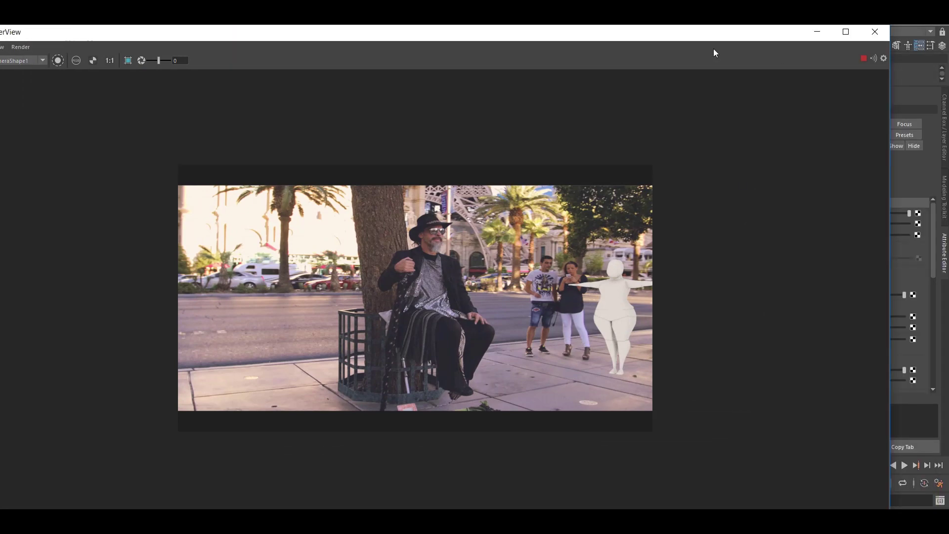
# Step: Move the render preview aside and lower the area light's intensity
pyautogui.moveTo(838, 28)
pyautogui.mouseDown()
pyautogui.moveTo(748, 47)
pyautogui.moveTo(378, 47)
pyautogui.mouseUp()
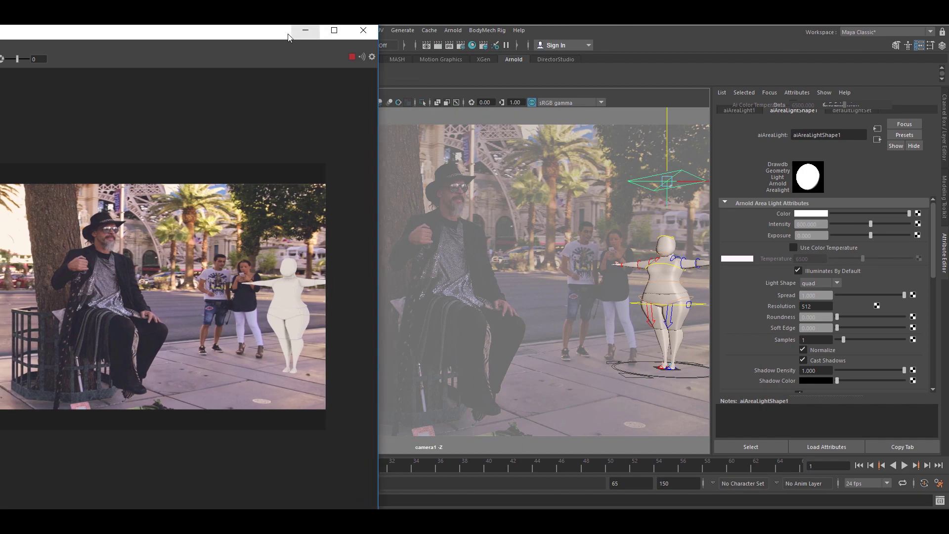
pyautogui.moveTo(263, 35); pyautogui.dragTo(320, 70)
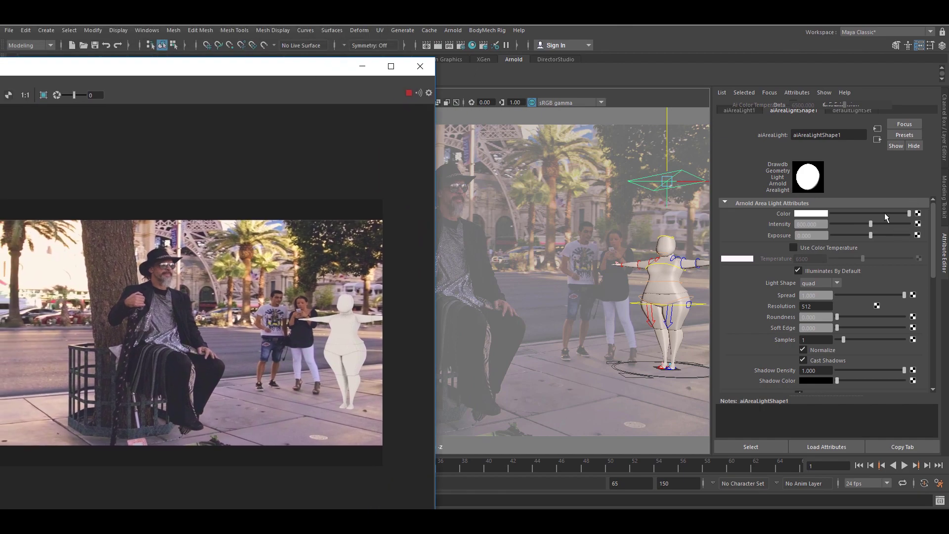
pyautogui.moveTo(870, 224); pyautogui.dragTo(847, 229)
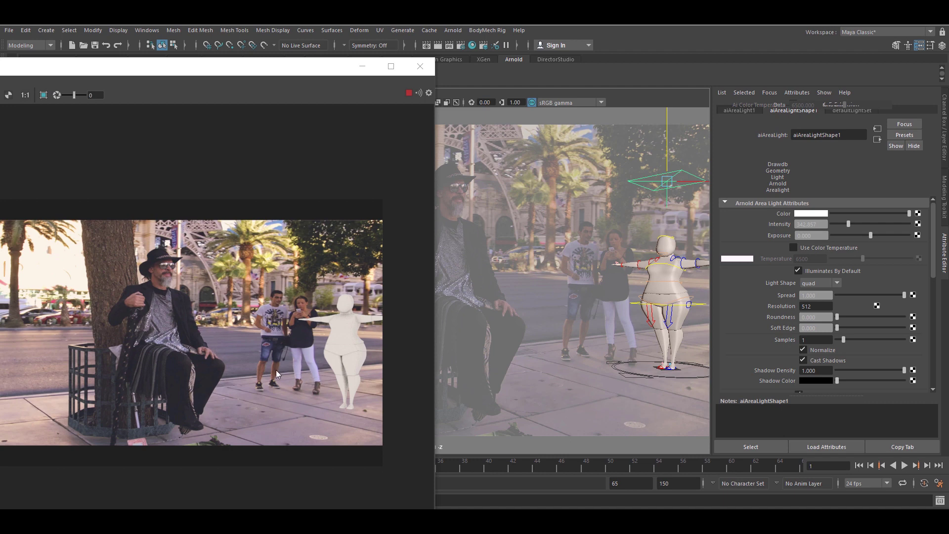
# Step: Rotate and move the area light so it angles down over the character's head
pyautogui.press('e')
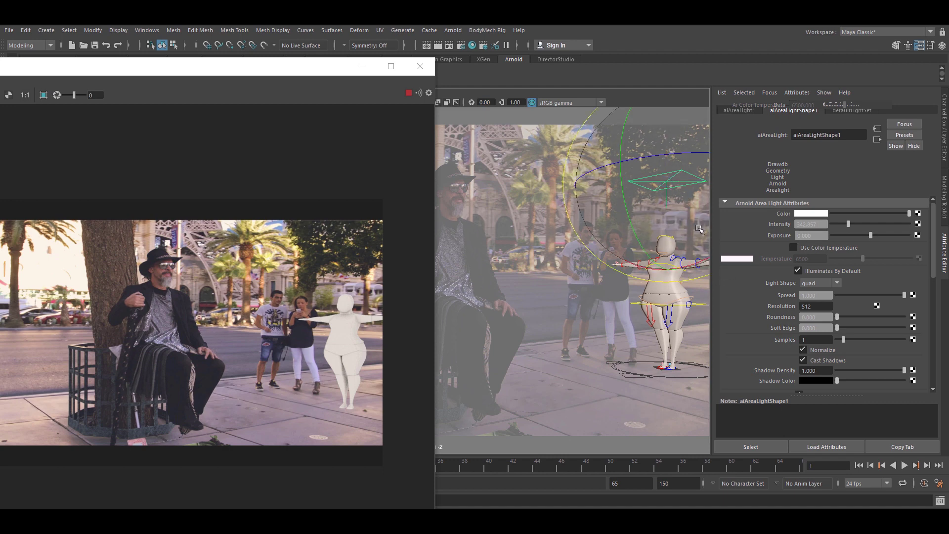
pyautogui.moveTo(700, 213); pyautogui.dragTo(713, 175)
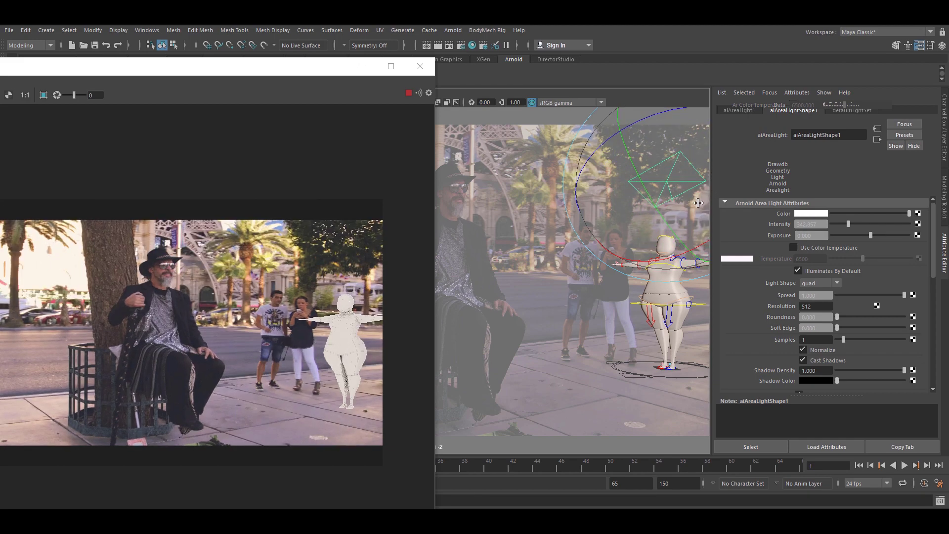
pyautogui.press('w')
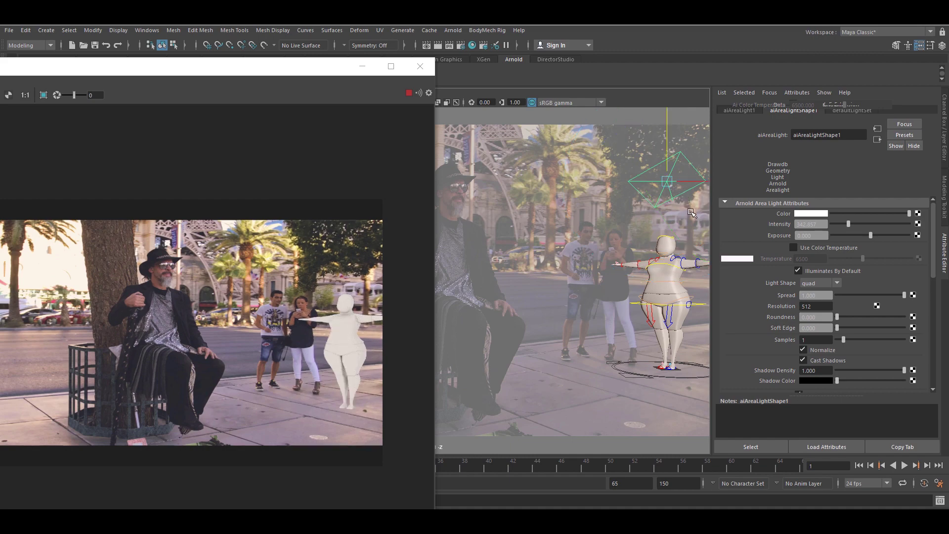
pyautogui.moveTo(691, 182); pyautogui.dragTo(689, 180)
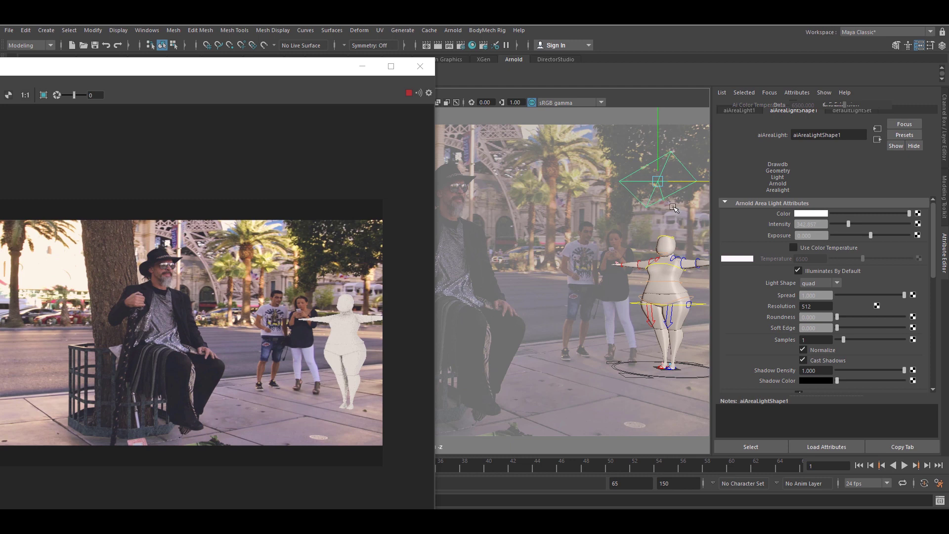
pyautogui.press('e')
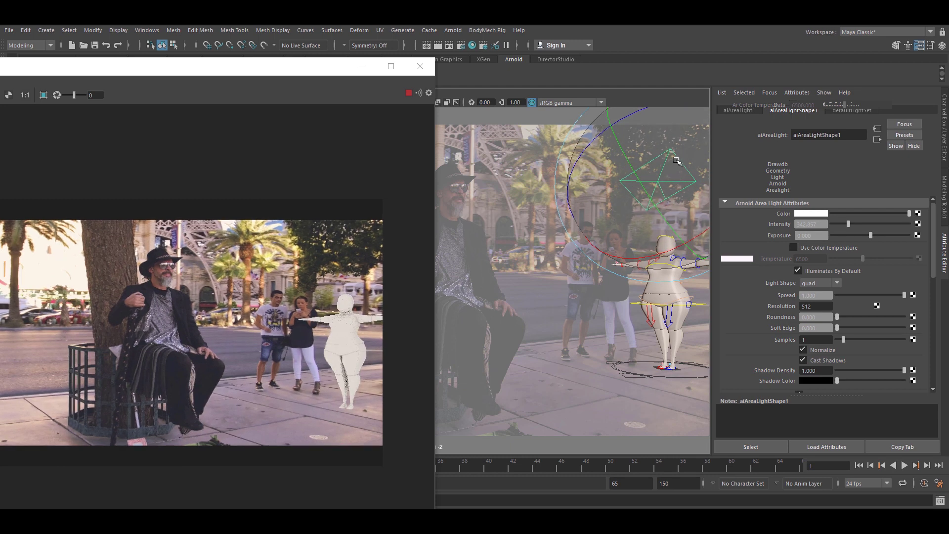
pyautogui.moveTo(676, 159)
pyautogui.mouseDown()
pyautogui.moveTo(660, 166)
pyautogui.moveTo(644, 216)
pyautogui.mouseUp()
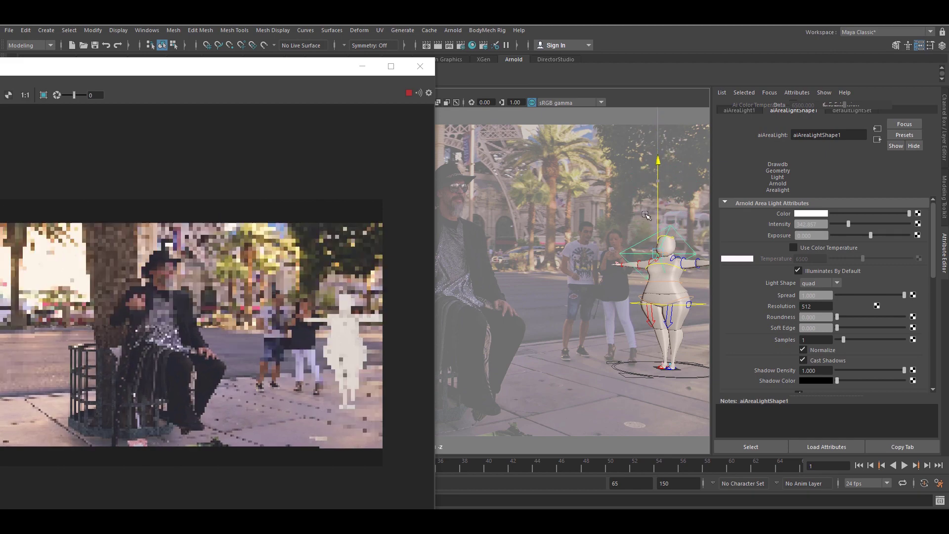
pyautogui.moveTo(689, 256); pyautogui.dragTo(673, 252)
pyautogui.press('w')
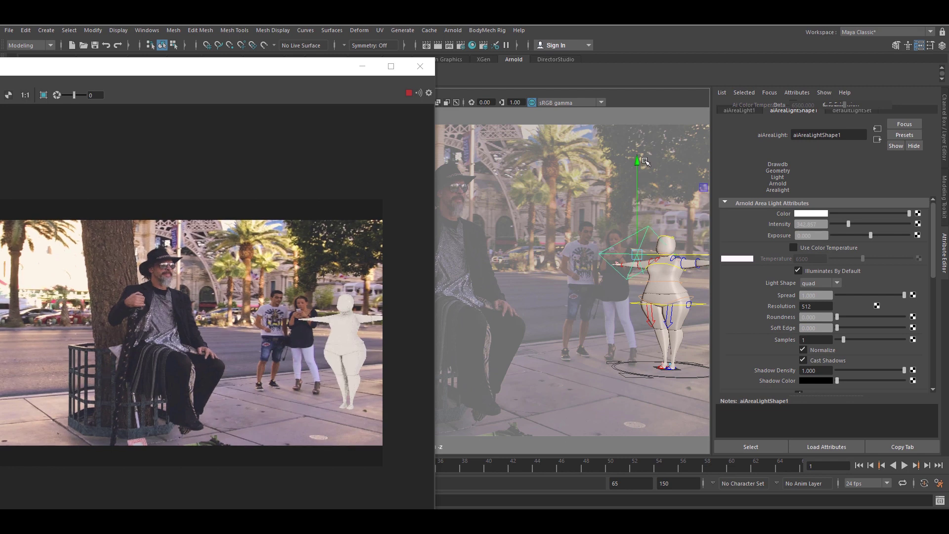
pyautogui.moveTo(644, 160); pyautogui.dragTo(642, 163)
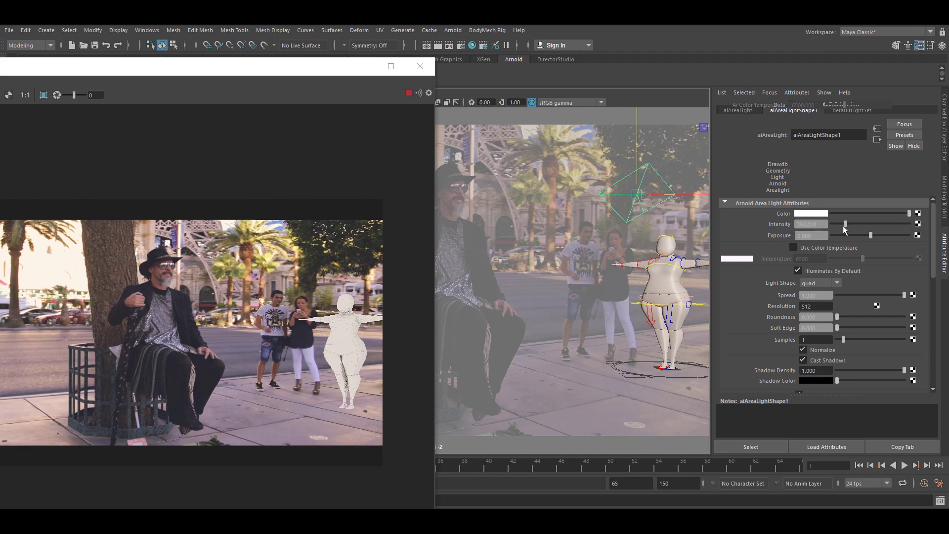
# Step: Cut the area light's intensity sharply and set its exposure to -2.566
pyautogui.moveTo(848, 223)
pyautogui.mouseDown()
pyautogui.moveTo(840, 224)
pyautogui.moveTo(853, 227)
pyautogui.mouseUp()
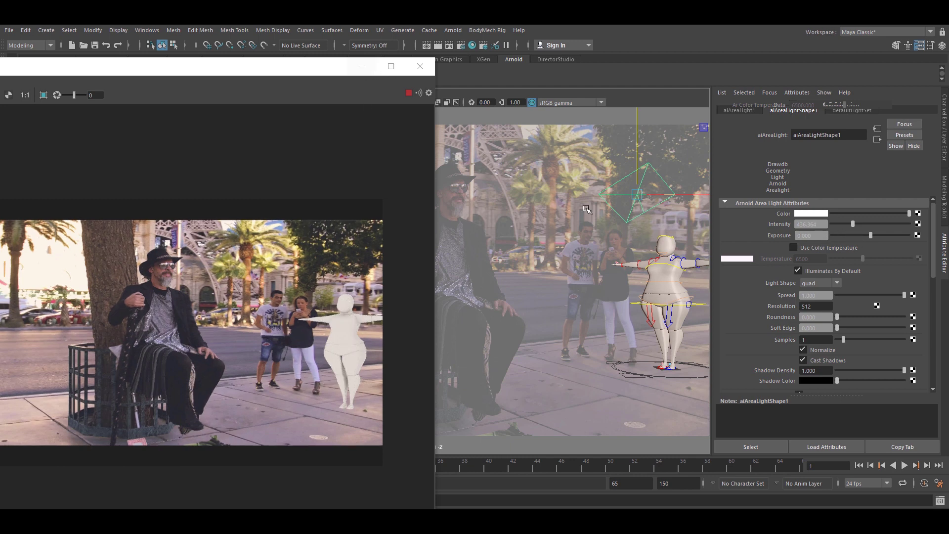
pyautogui.moveTo(843, 221); pyautogui.dragTo(834, 222)
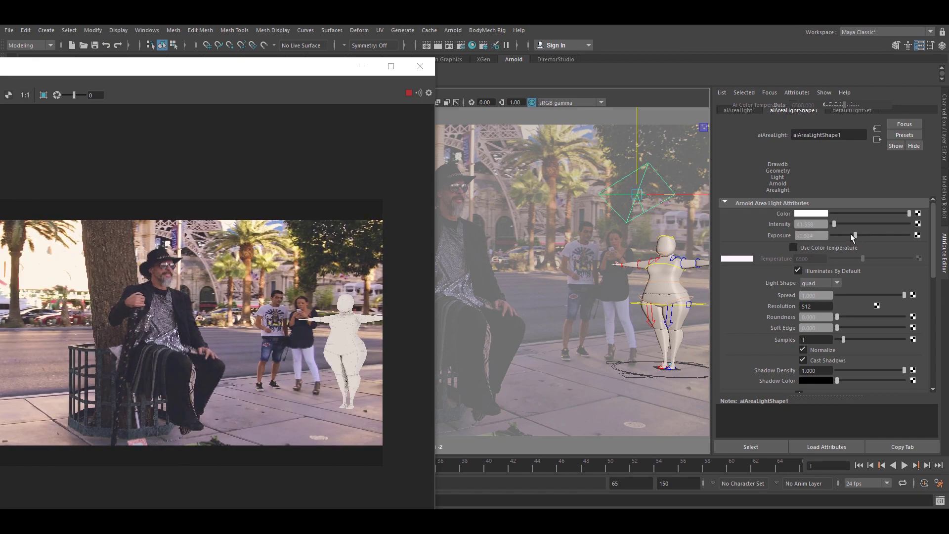
pyautogui.click(850, 234)
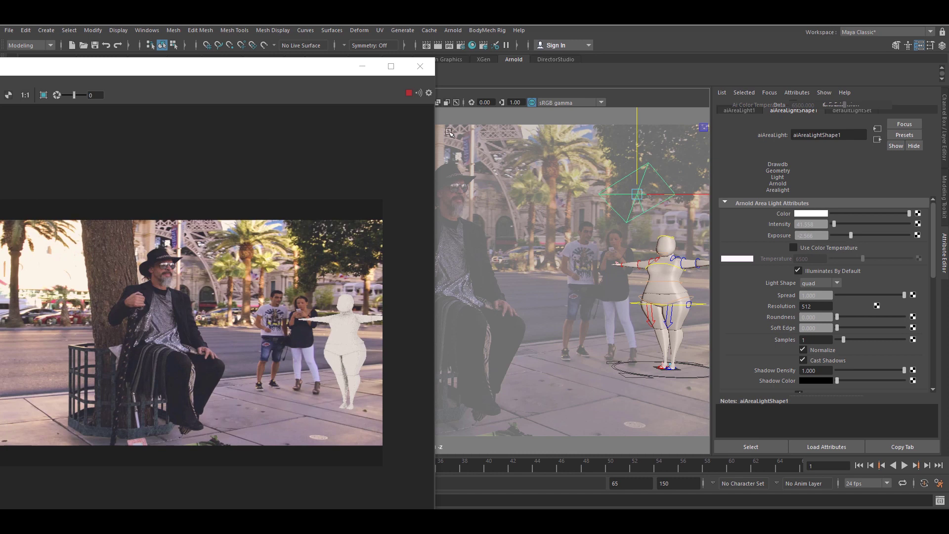
# Step: Add a polygon floor plane and scale it wide and deep under the character's feet
pyautogui.click(361, 66)
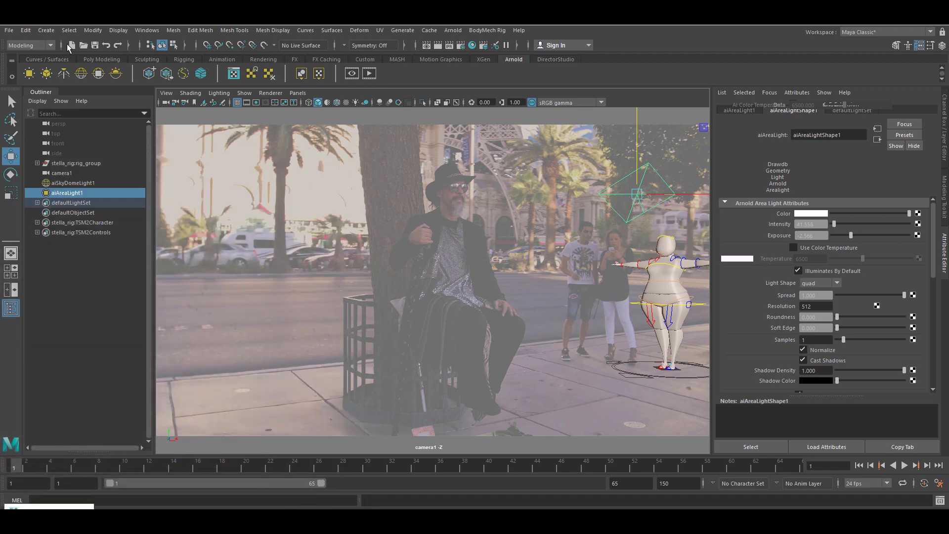
pyautogui.click(83, 60)
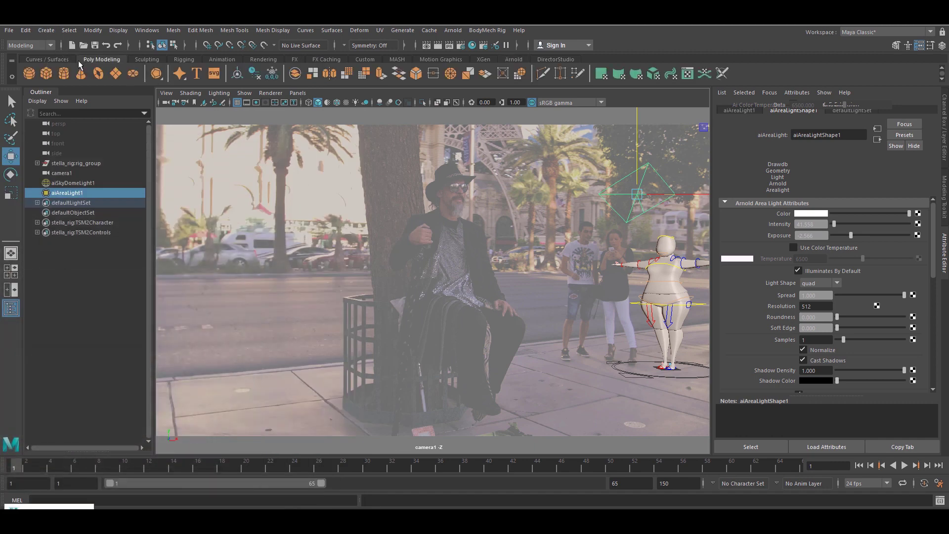
pyautogui.click(115, 73)
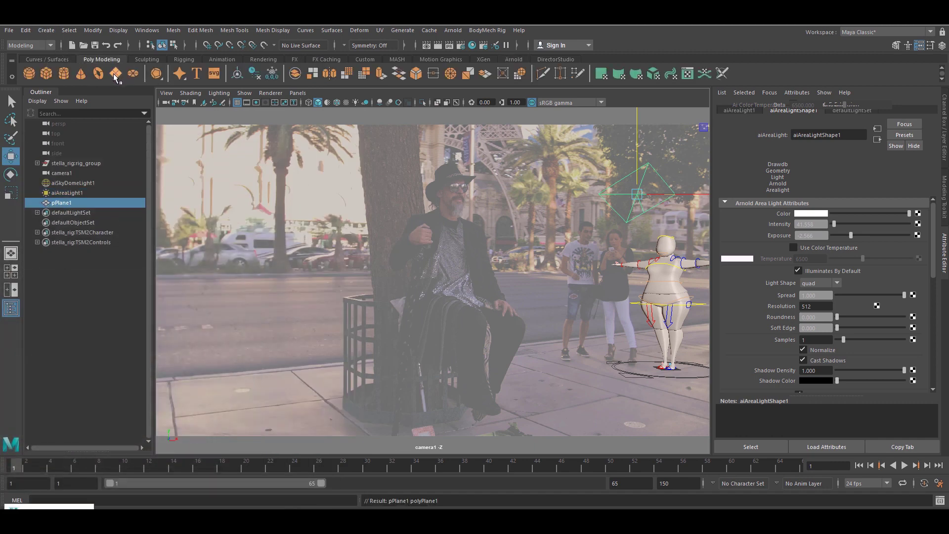
pyautogui.press('space')
pyautogui.moveTo(461, 287)
pyautogui.mouseDown()
pyautogui.moveTo(459, 266)
pyautogui.moveTo(460, 329)
pyautogui.mouseUp()
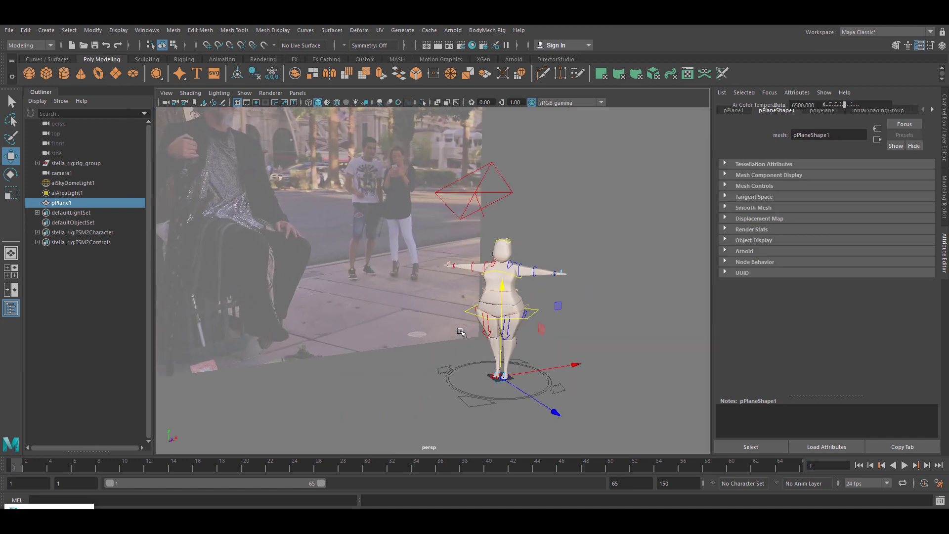
pyautogui.press('r')
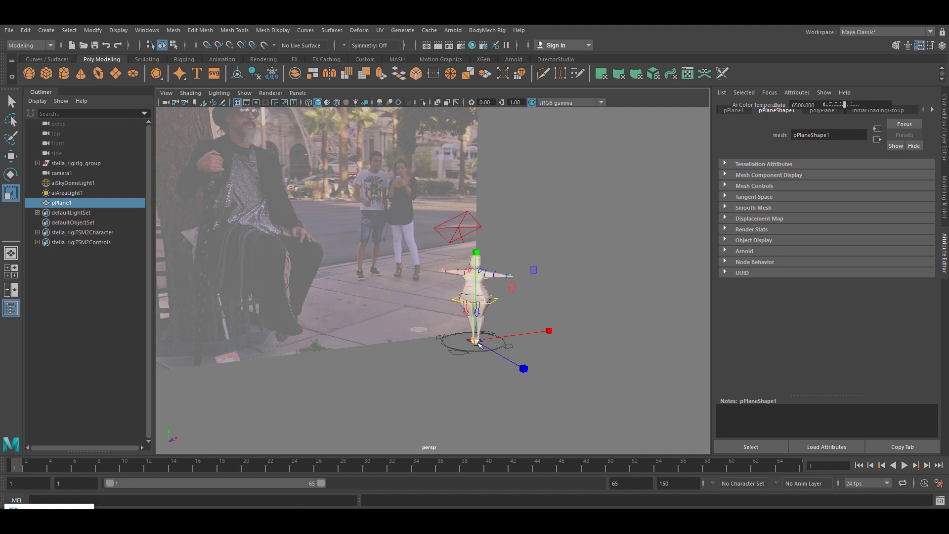
pyautogui.moveTo(475, 340)
pyautogui.mouseDown()
pyautogui.moveTo(543, 332)
pyautogui.moveTo(526, 371)
pyautogui.mouseUp()
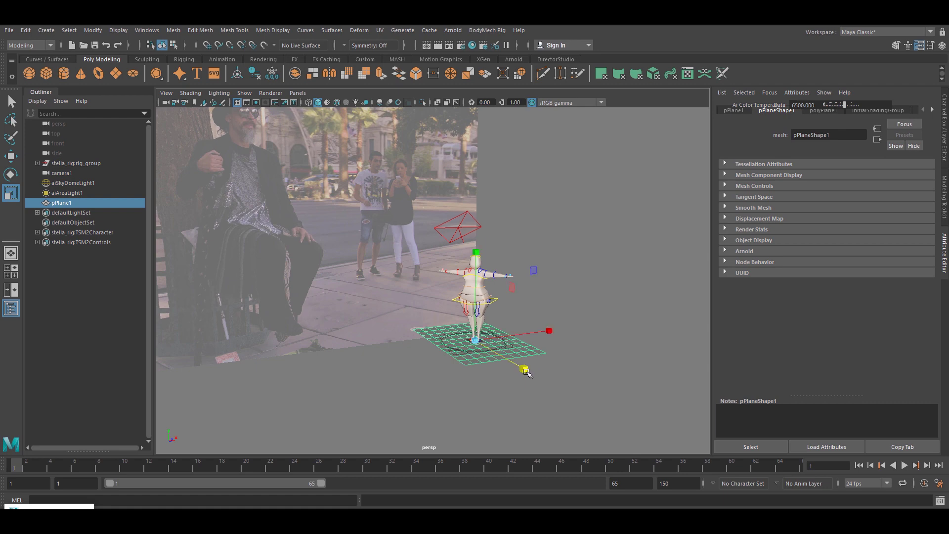
pyautogui.moveTo(526, 371); pyautogui.dragTo(541, 379)
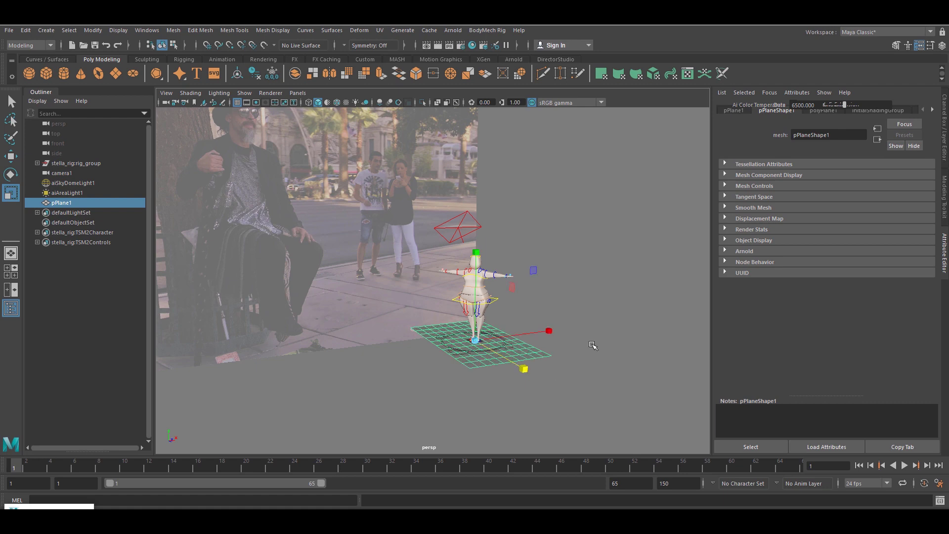
# Step: Select camera1 and look through it in the viewport
pyautogui.click(594, 319)
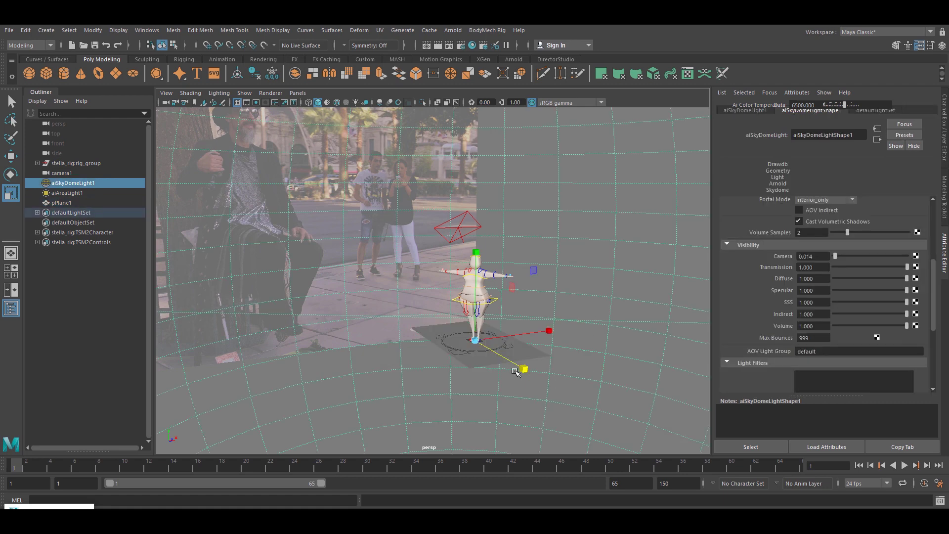
pyautogui.click(471, 365)
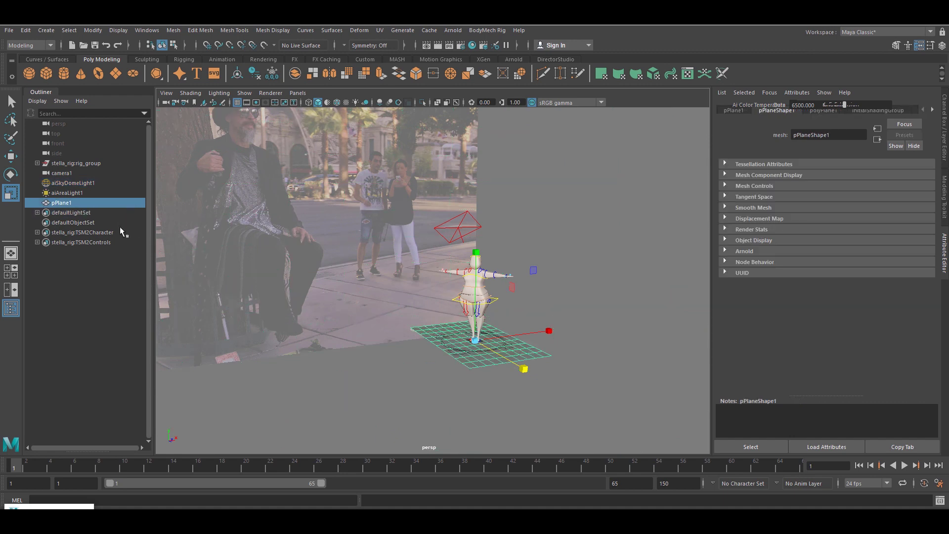
pyautogui.scroll(-3, 460, 327)
pyautogui.scroll(-3, 460, 327)
pyautogui.click(638, 256)
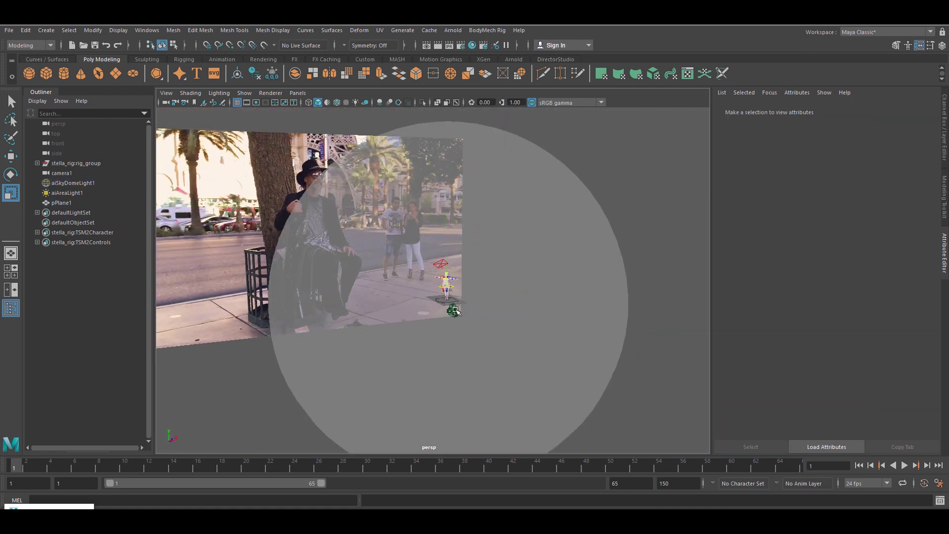
pyautogui.scroll(3, 458, 313)
pyautogui.click(486, 365)
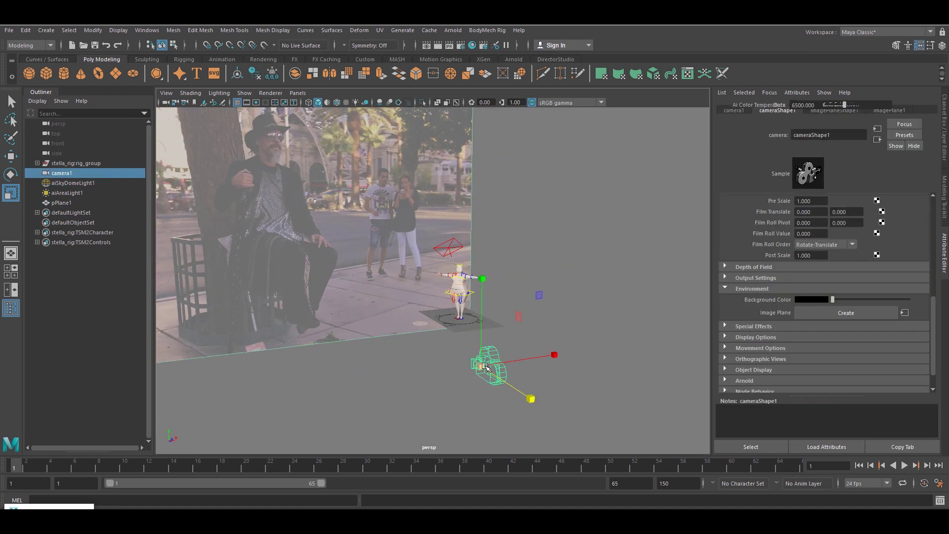
pyautogui.click(297, 92)
pyautogui.click(305, 144)
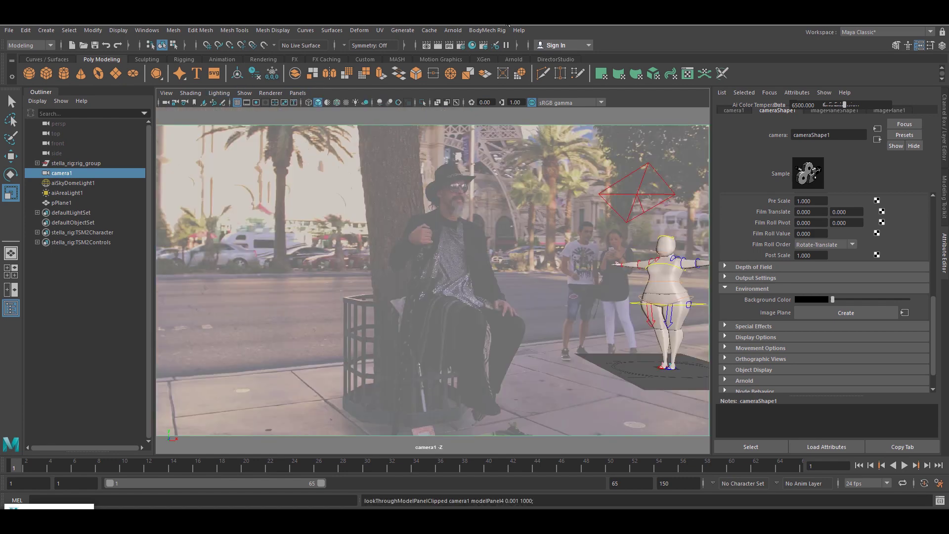
# Step: Run a test Arnold render of the current frame in RenderView
pyautogui.click(459, 30)
pyautogui.click(457, 31)
pyautogui.click(478, 58)
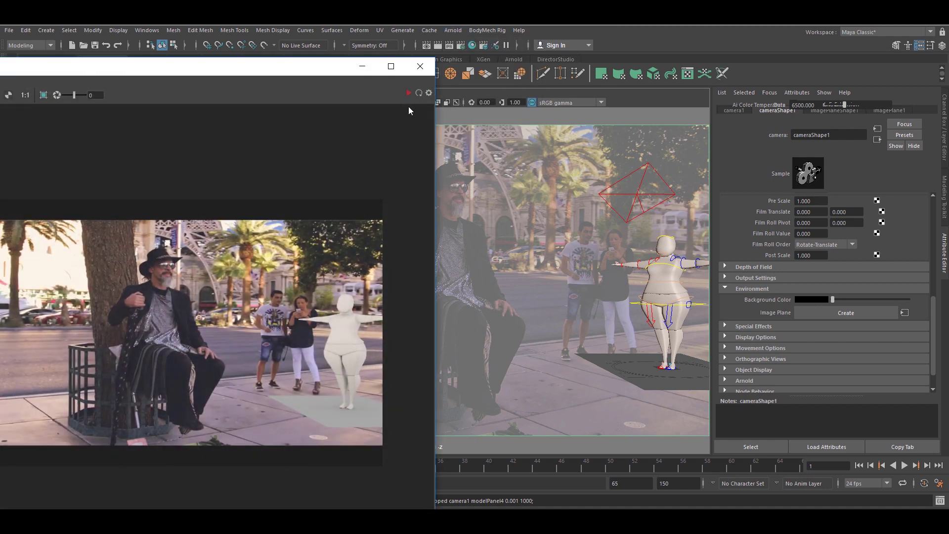
pyautogui.click(409, 94)
# Step: Set aiAreaLight1's Intensity to 1300, then 2000, and Exposure to -1.447
pyautogui.click(362, 71)
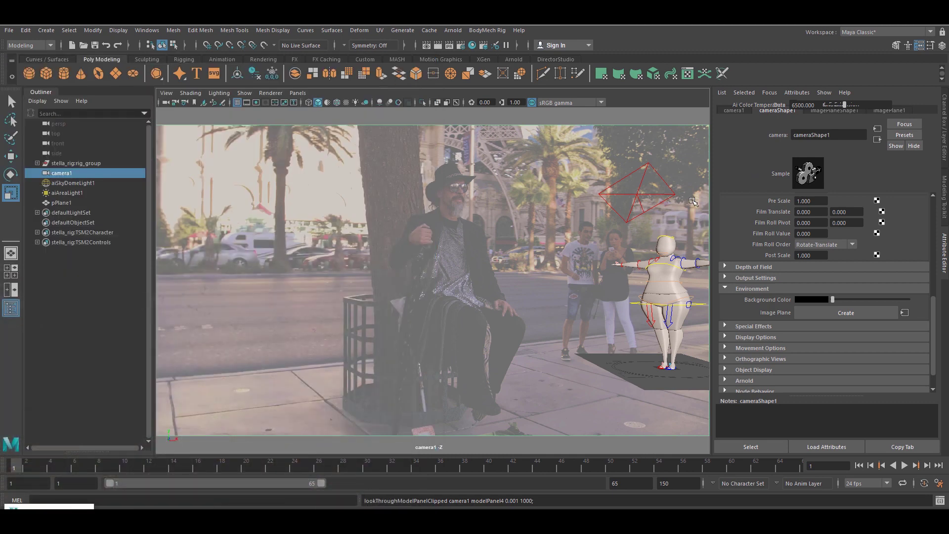
pyautogui.click(636, 195)
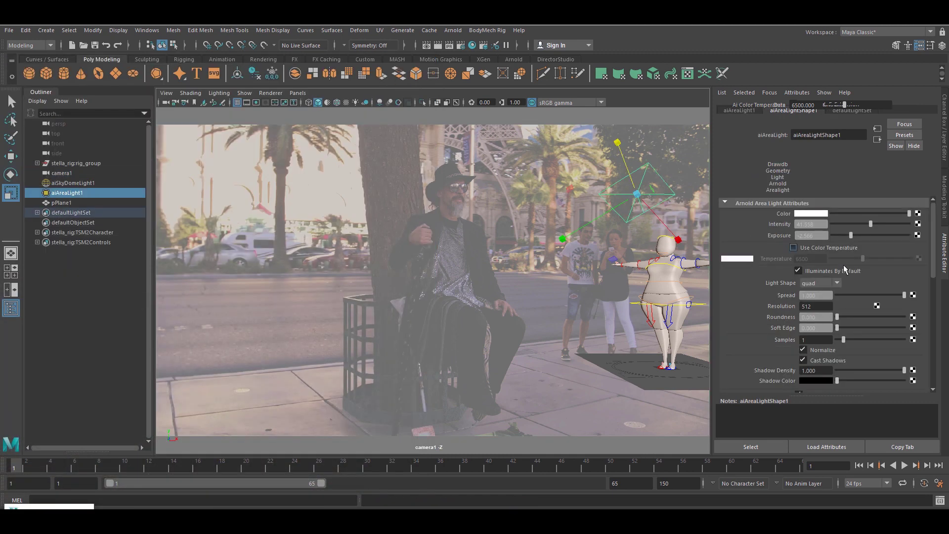
pyautogui.click(822, 225)
pyautogui.write('1.')
pyautogui.write('00')
pyautogui.press('Return')
pyautogui.click(815, 236)
pyautogui.write('-1.447')
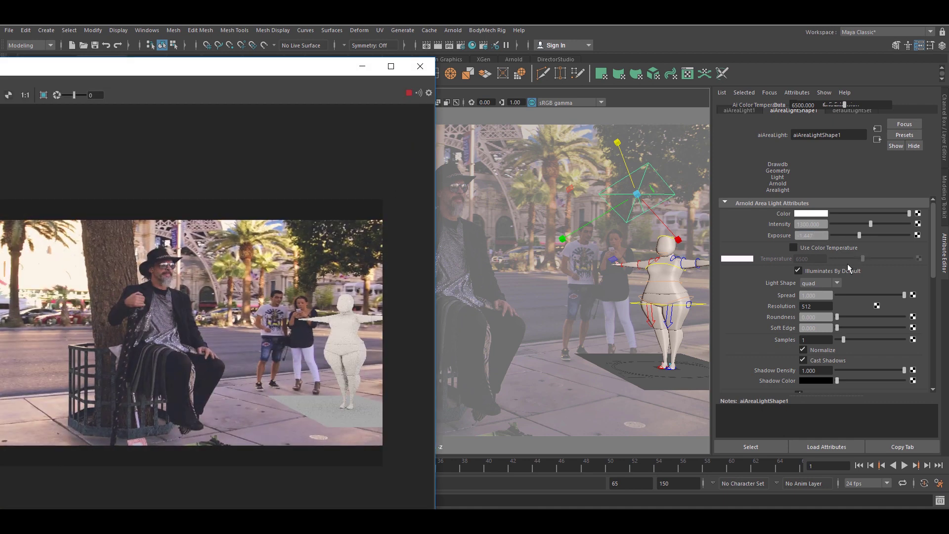
pyautogui.click(823, 224)
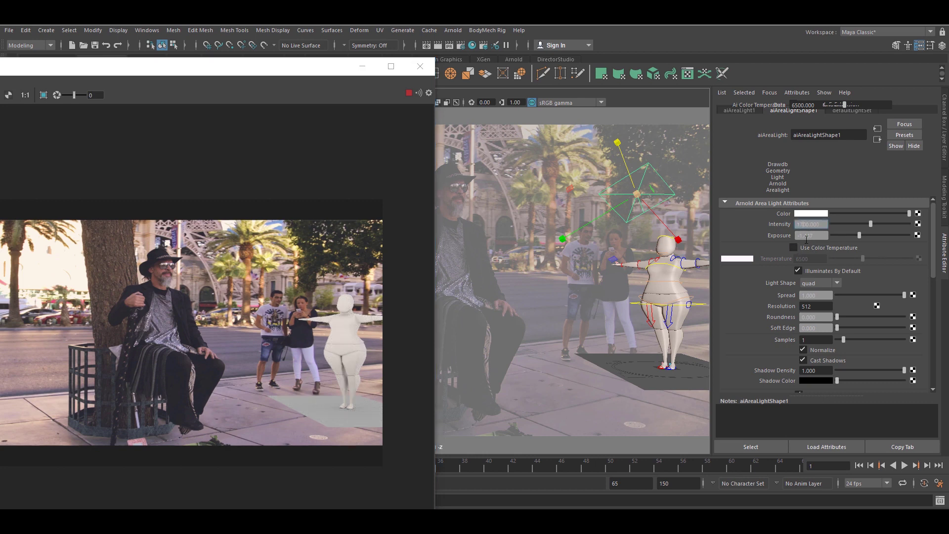
pyautogui.press('Return')
pyautogui.moveTo(810, 224); pyautogui.dragTo(778, 228)
pyautogui.press('Tab')
pyautogui.click(366, 69)
# Step: Assign a new Arnold aiShadowMatte shader to pPlane1 from its marking menu
pyautogui.click(649, 391)
pyautogui.moveTo(648, 250); pyautogui.dragTo(653, 487, button='right')
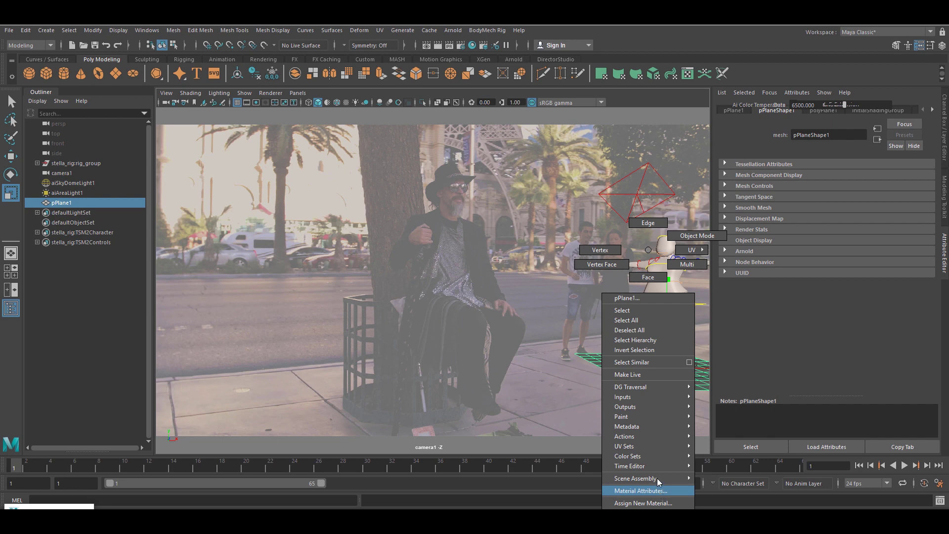
pyautogui.moveTo(658, 492); pyautogui.dragTo(628, 329, button='right')
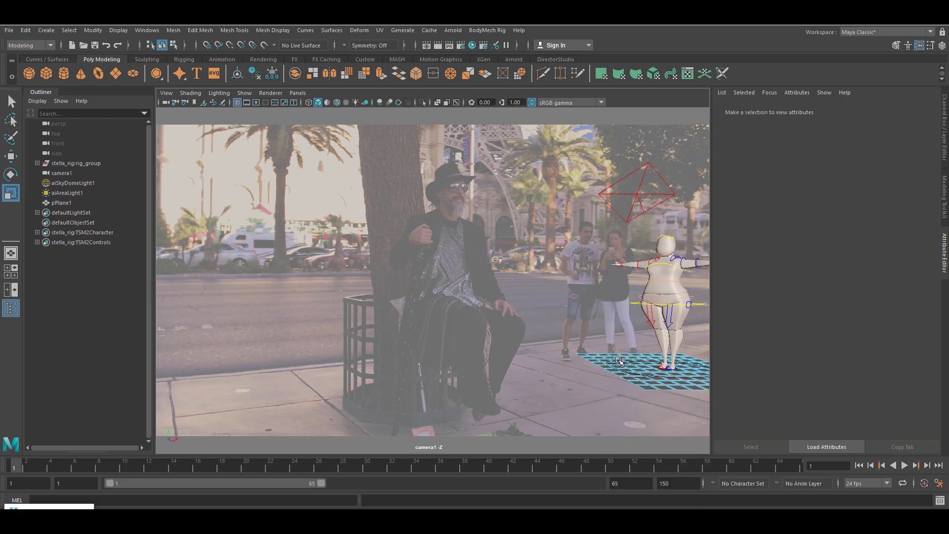
pyautogui.moveTo(624, 363); pyautogui.dragTo(616, 255, button='right')
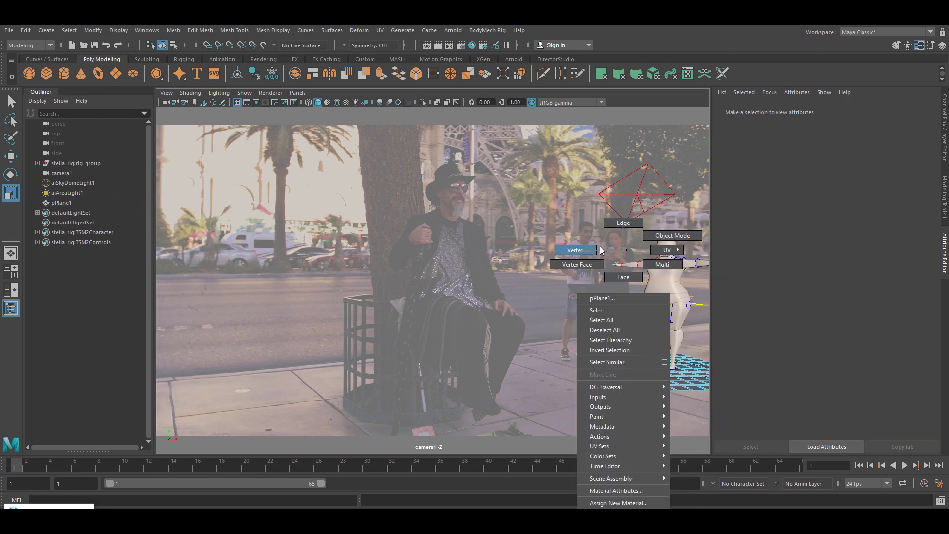
pyautogui.click(672, 235)
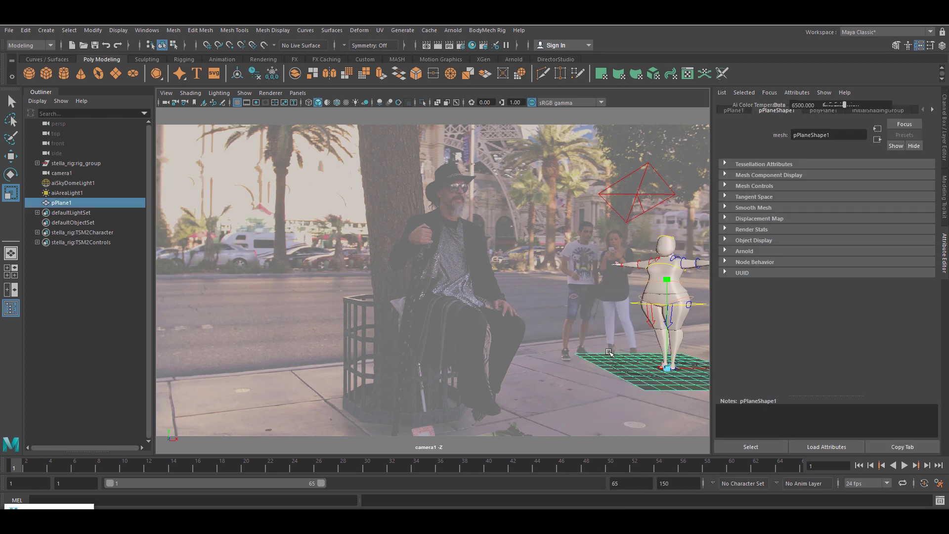
pyautogui.moveTo(608, 354); pyautogui.dragTo(622, 499, button='right')
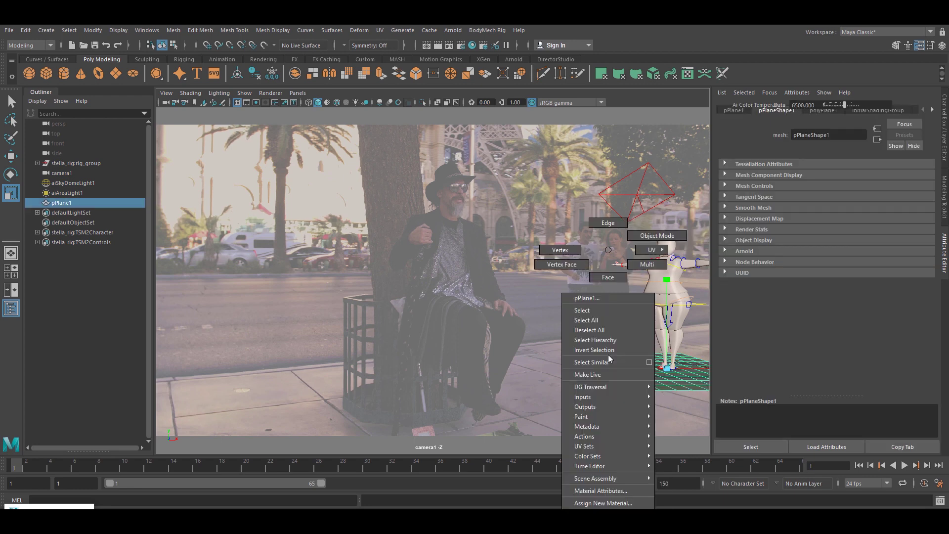
pyautogui.click(623, 504)
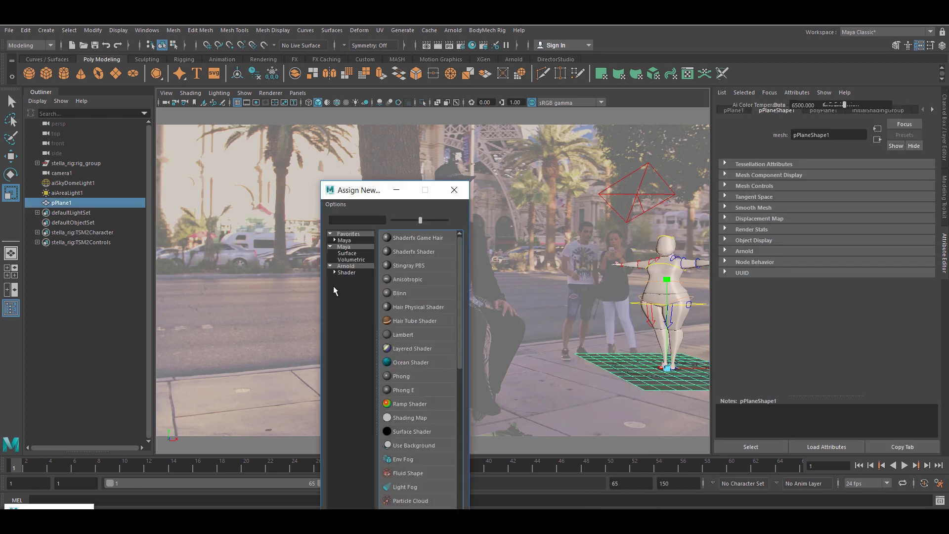
pyautogui.click(345, 273)
pyautogui.moveTo(363, 190); pyautogui.dragTo(389, 102)
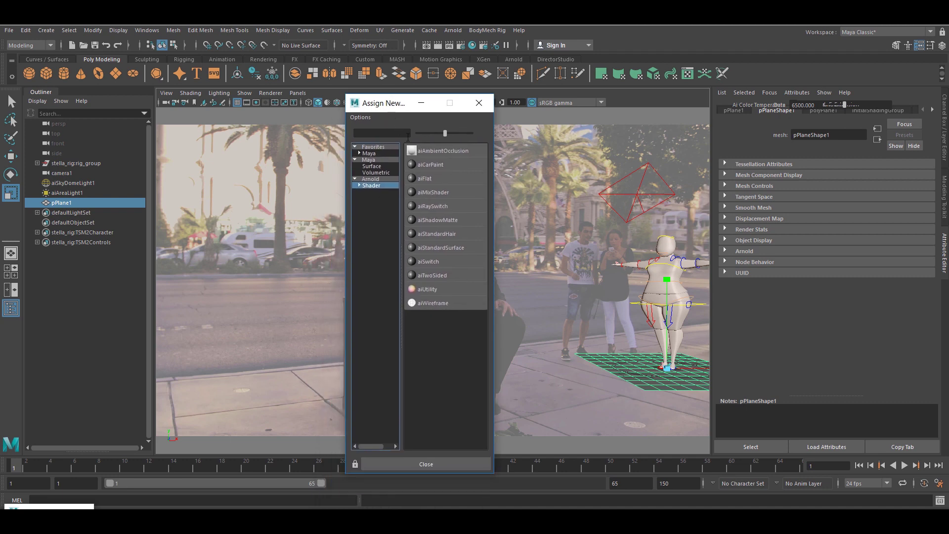
pyautogui.click(442, 220)
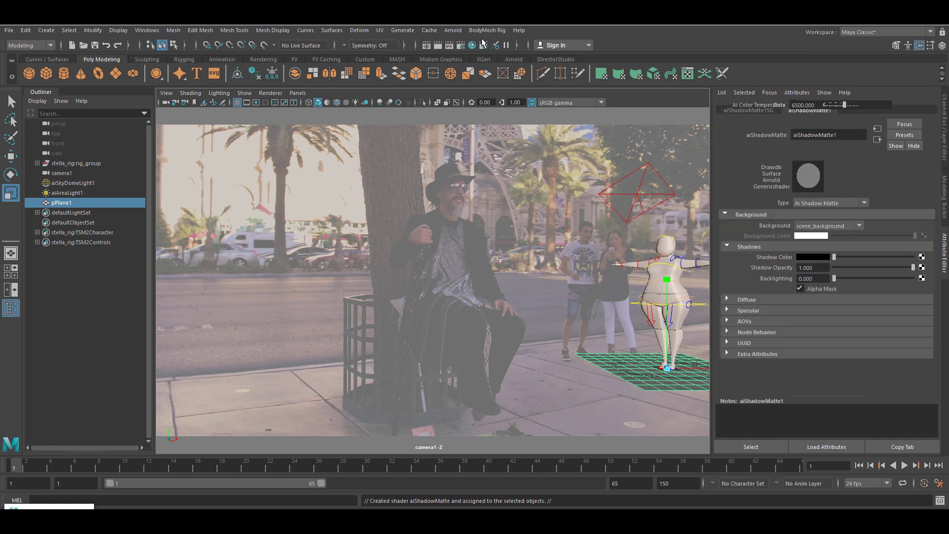
# Step: Render in Arnold and eyedropper a pavement tone from the photo as Shadow Color
pyautogui.click(457, 30)
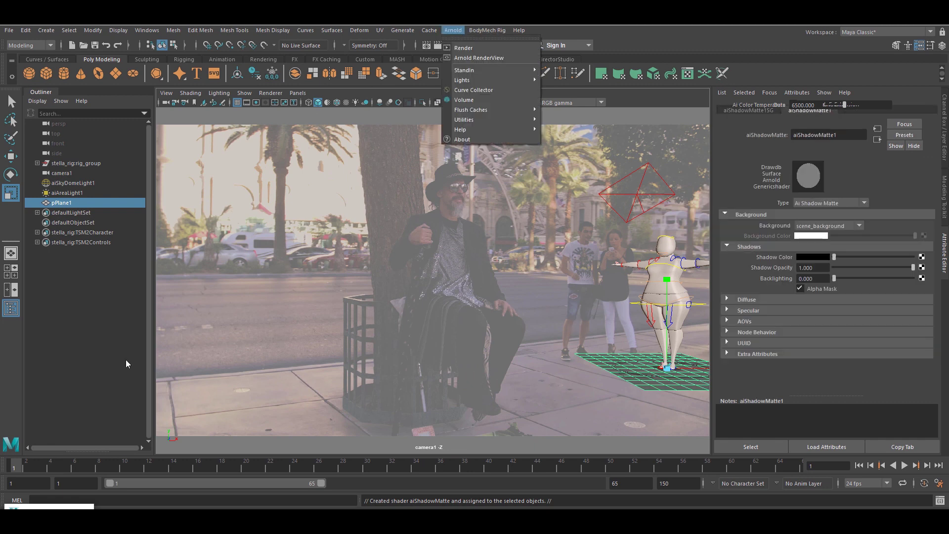
pyautogui.click(463, 47)
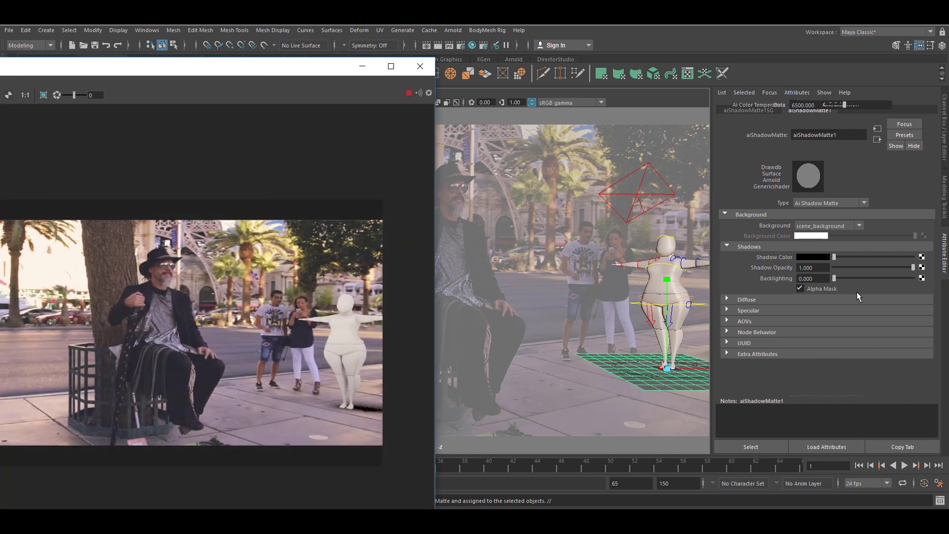
pyautogui.click(815, 257)
pyautogui.click(735, 231)
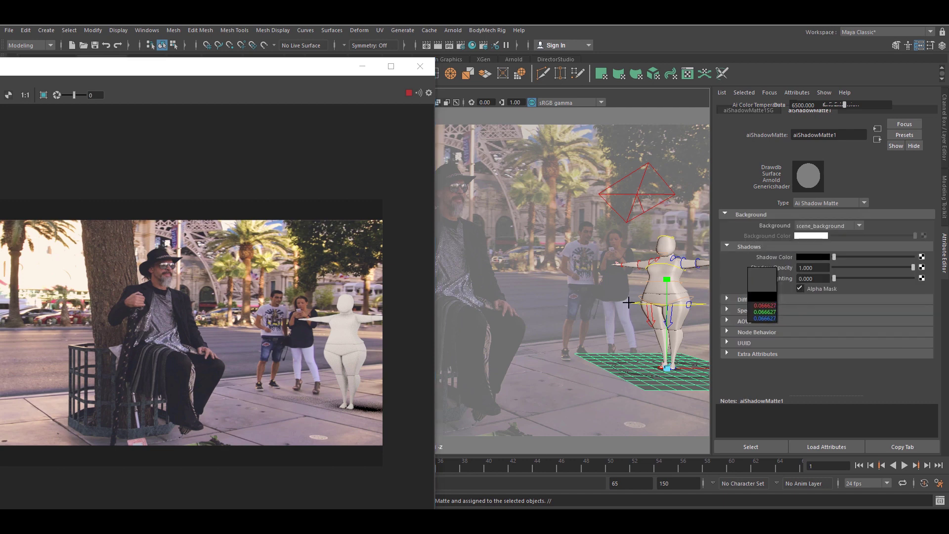
pyautogui.moveTo(569, 319); pyautogui.dragTo(84, 443)
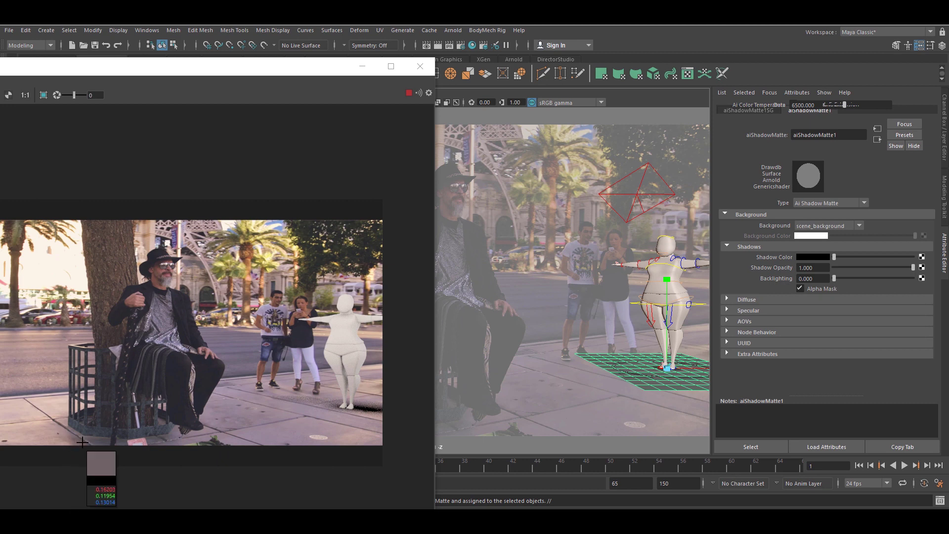
pyautogui.moveTo(84, 443); pyautogui.dragTo(100, 441)
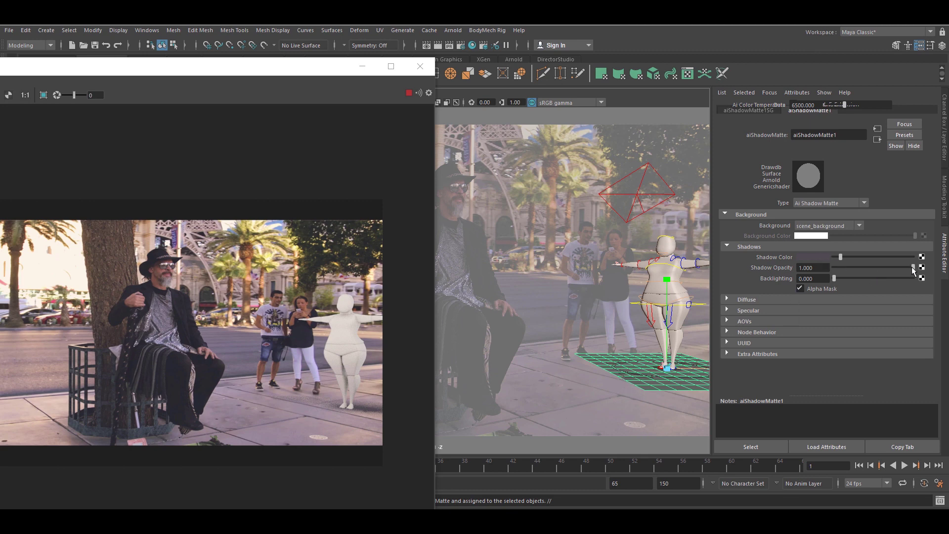
# Step: Lower the shadow matte's Shadow Opacity to 0.778
pyautogui.moveTo(908, 266); pyautogui.dragTo(898, 268)
pyautogui.click(894, 266)
pyautogui.moveTo(306, 74); pyautogui.dragTo(364, 67)
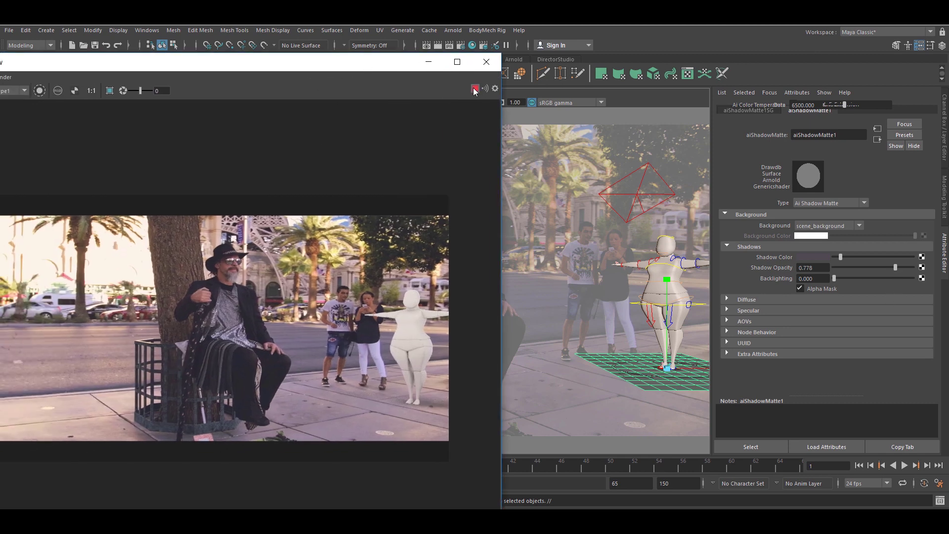
# Step: Rotate the left and right upper-arm controls down to the body and relax the hand
pyautogui.click(429, 62)
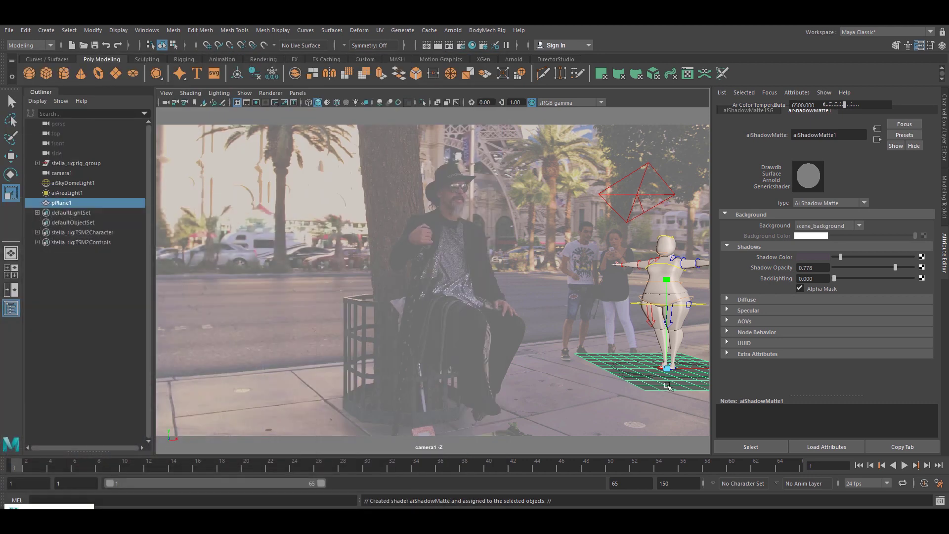
pyautogui.click(669, 315)
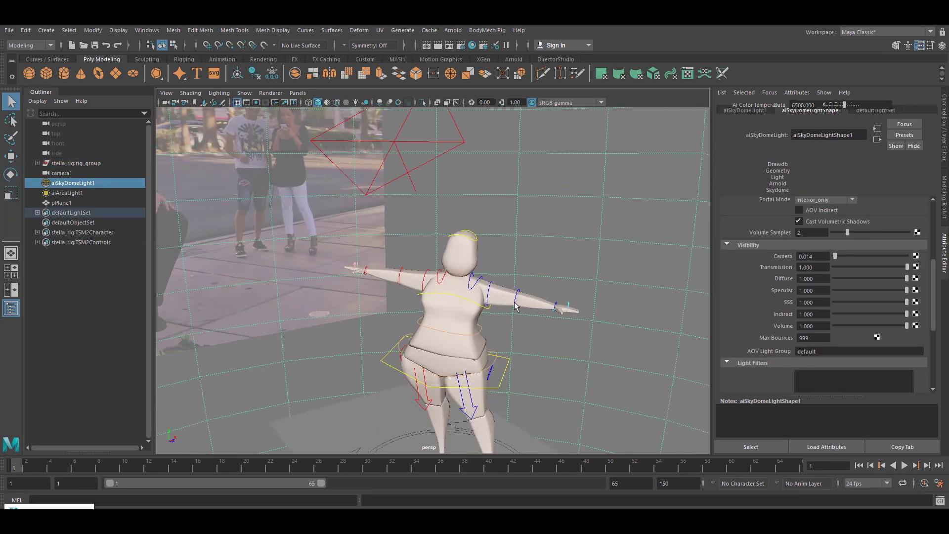
pyautogui.click(401, 276)
pyautogui.moveTo(348, 293); pyautogui.dragTo(379, 211)
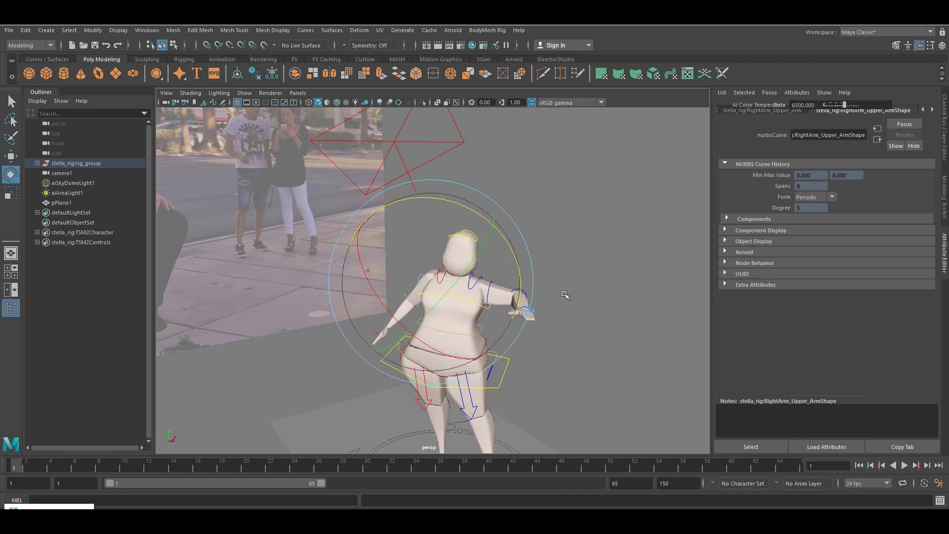
pyautogui.click(482, 286)
pyautogui.moveTo(572, 297); pyautogui.dragTo(506, 363)
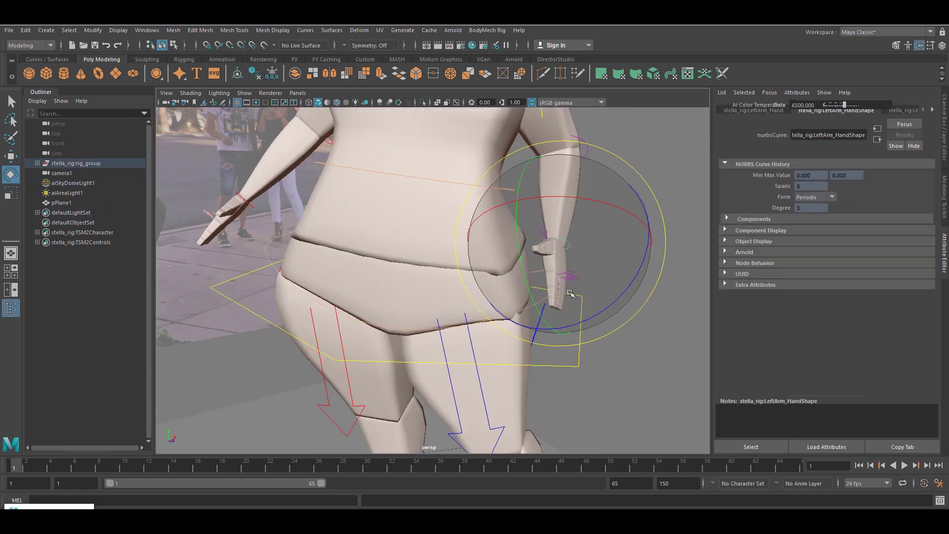
pyautogui.moveTo(642, 221); pyautogui.dragTo(603, 270)
pyautogui.click(269, 304)
pyautogui.scroll(-5, 269, 304)
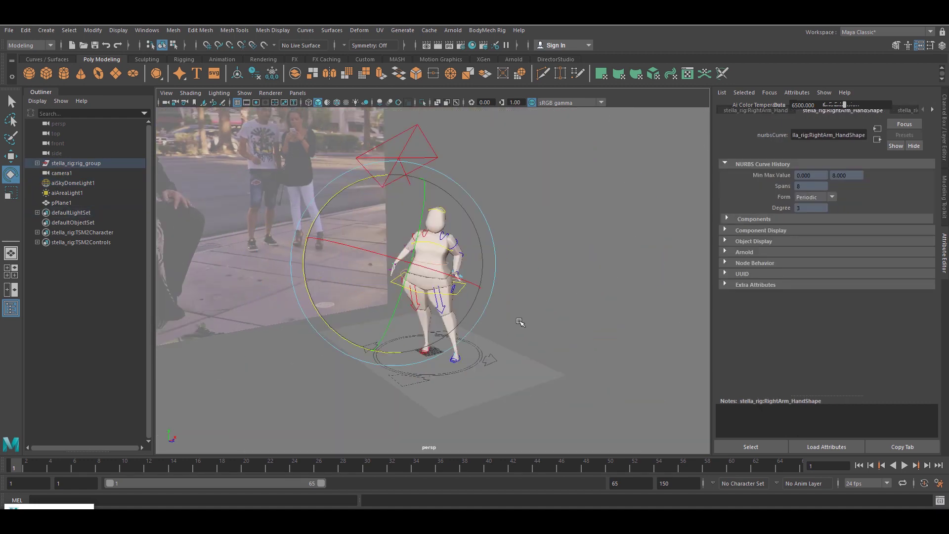
pyautogui.scroll(2, 475, 193)
# Step: Select the head and upper body controls, then select the ground plane and orbit around it
pyautogui.click(526, 193)
pyautogui.click(475, 296)
pyautogui.press('w')
pyautogui.moveTo(475, 296)
pyautogui.keyDown('alt'); pyautogui.mouseDown()
pyautogui.moveTo(364, 371)
pyautogui.moveTo(475, 311)
pyautogui.mouseUp(); pyautogui.keyUp('alt')
pyautogui.press('e')
pyautogui.click(415, 319)
pyautogui.scroll(2, 399, 338)
pyautogui.keyDown('alt'); pyautogui.moveTo(398, 337); pyautogui.dragTo(532, 382); pyautogui.keyUp('alt')
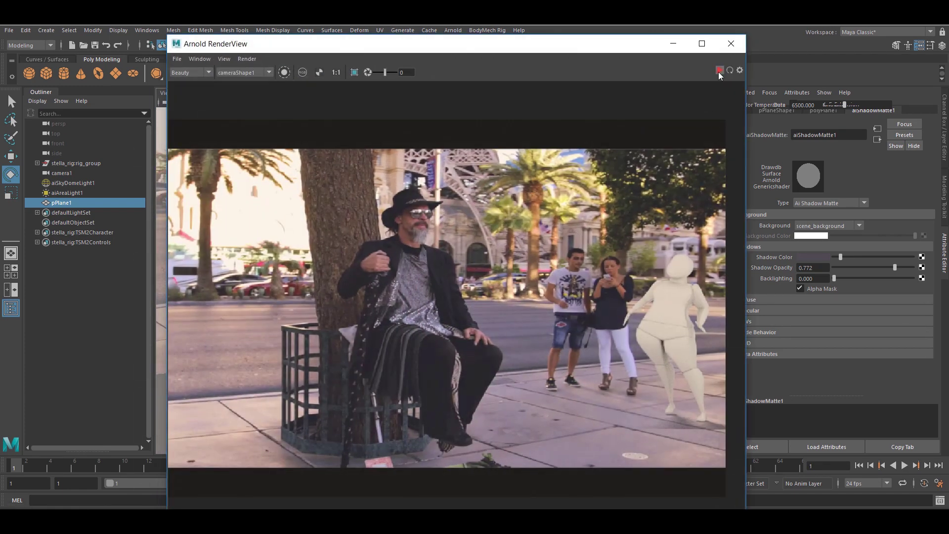
# Step: Re-render the posed character in Arnold RenderView, then minimize the window
pyautogui.click(719, 71)
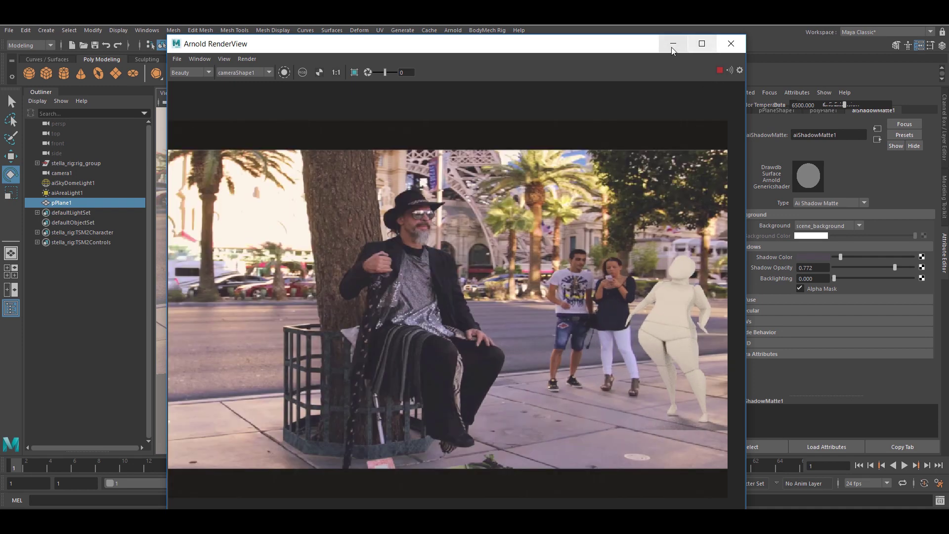
pyautogui.click(670, 47)
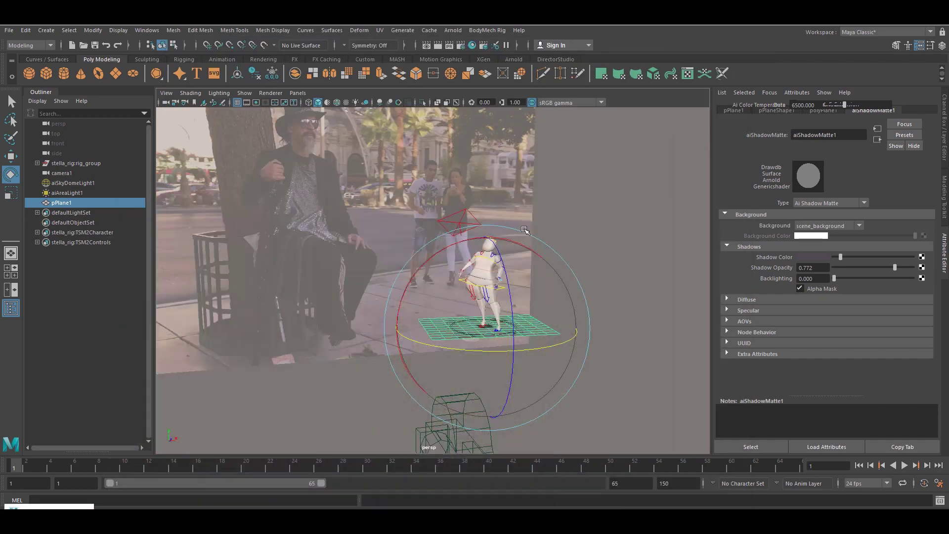
# Step: Select camera1, look through it, and nudge the view slightly
pyautogui.click(436, 432)
pyautogui.click(298, 93)
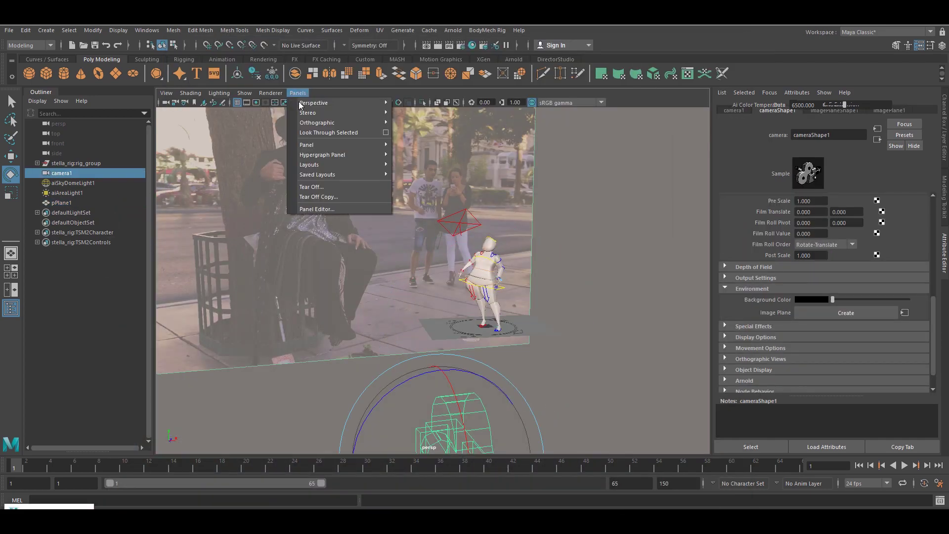
pyautogui.click(326, 132)
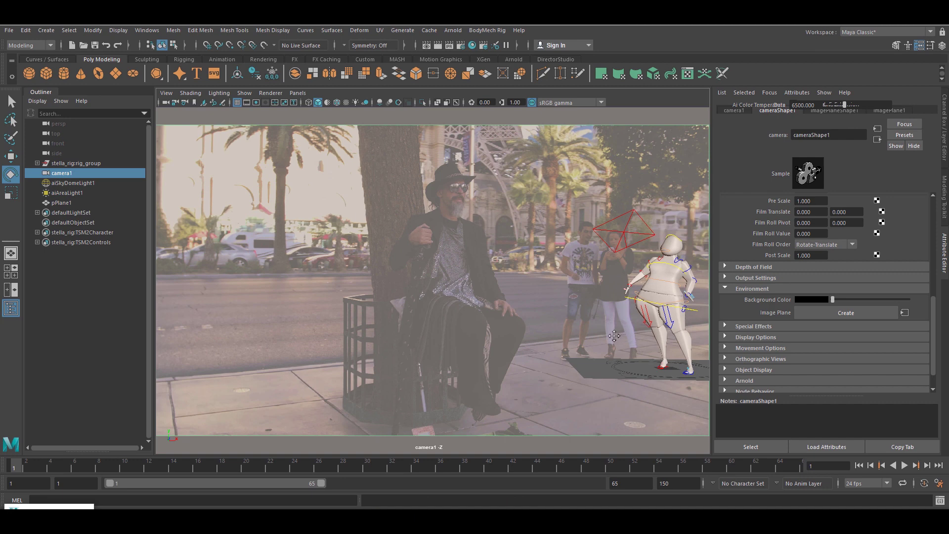
pyautogui.keyDown('alt'); pyautogui.moveTo(616, 337); pyautogui.dragTo(601, 367, button='middle'); pyautogui.keyUp('alt')
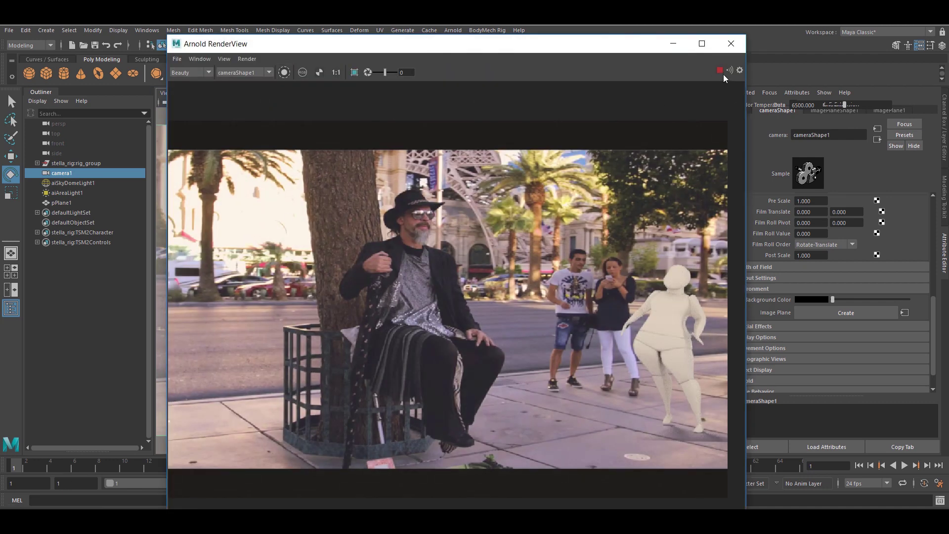
# Step: Render again from camera1 in Arnold RenderView, then minimize the window
pyautogui.click(719, 71)
pyautogui.click(673, 45)
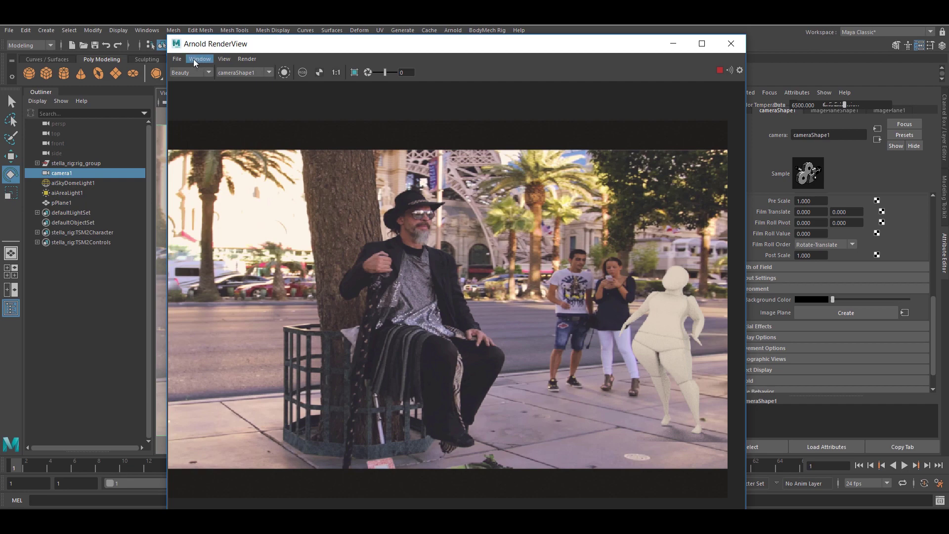
pyautogui.click(176, 59)
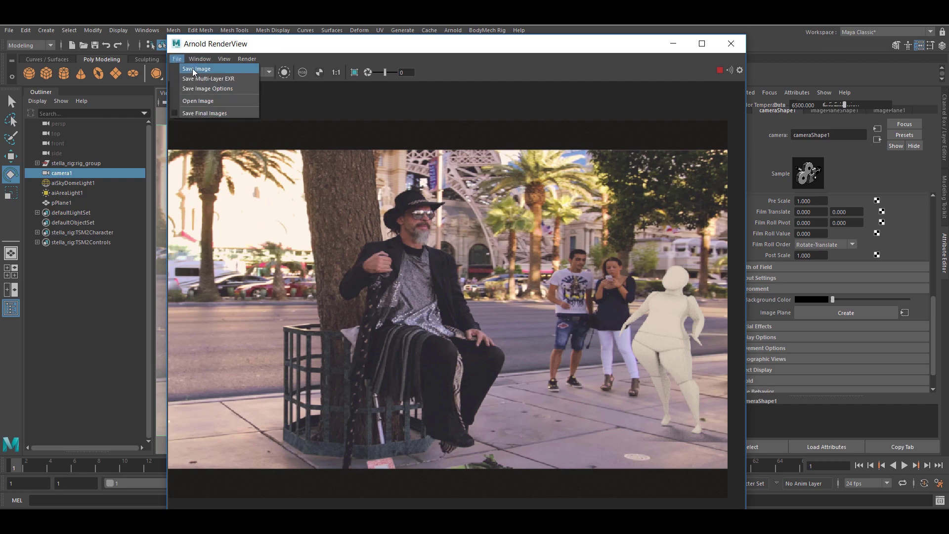
pyautogui.click(192, 68)
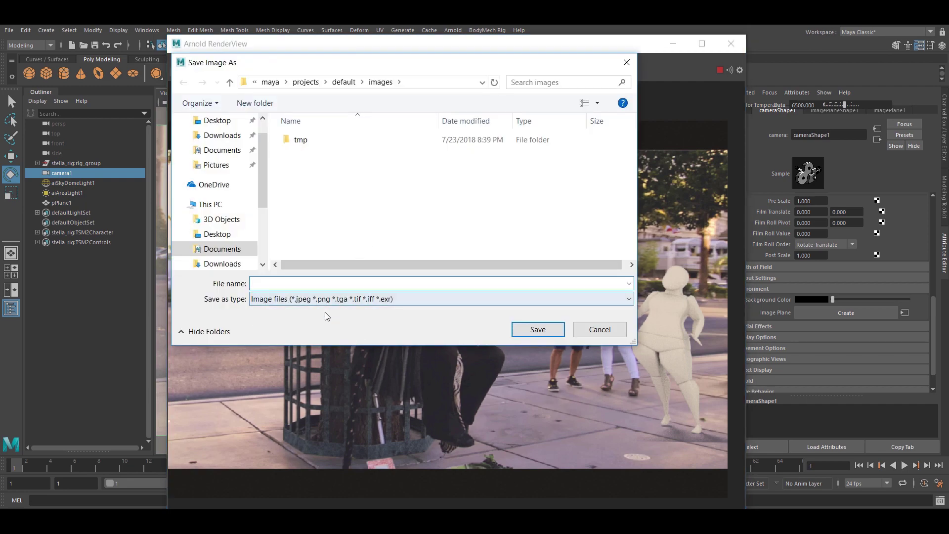
pyautogui.click(326, 303)
pyautogui.click(626, 64)
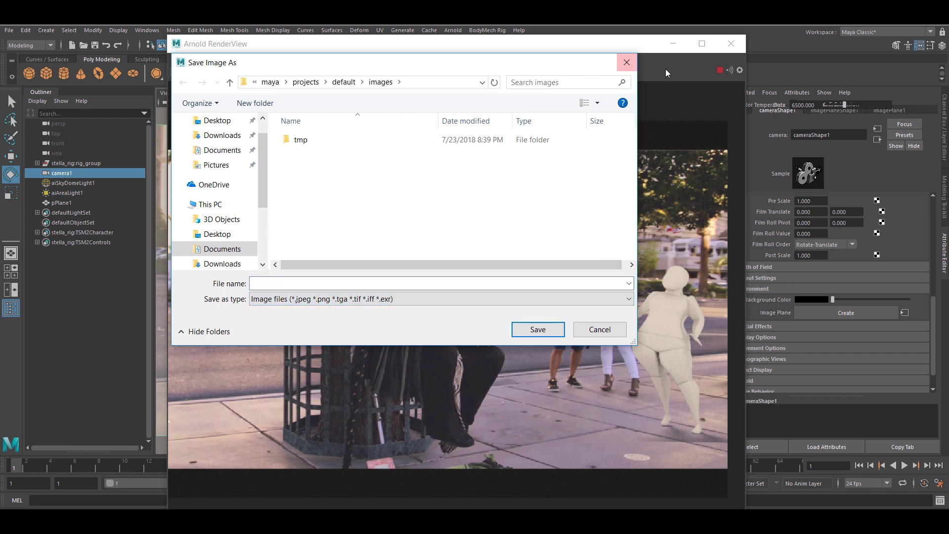
pyautogui.click(626, 63)
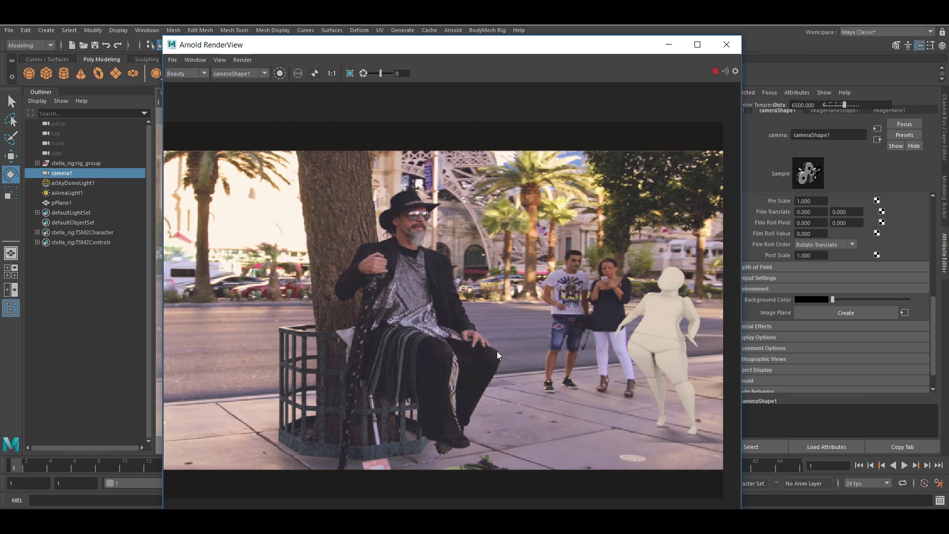
pyautogui.scroll(-2, 571, 365)
pyautogui.scroll(3, 567, 371)
pyautogui.scroll(-1, 568, 372)
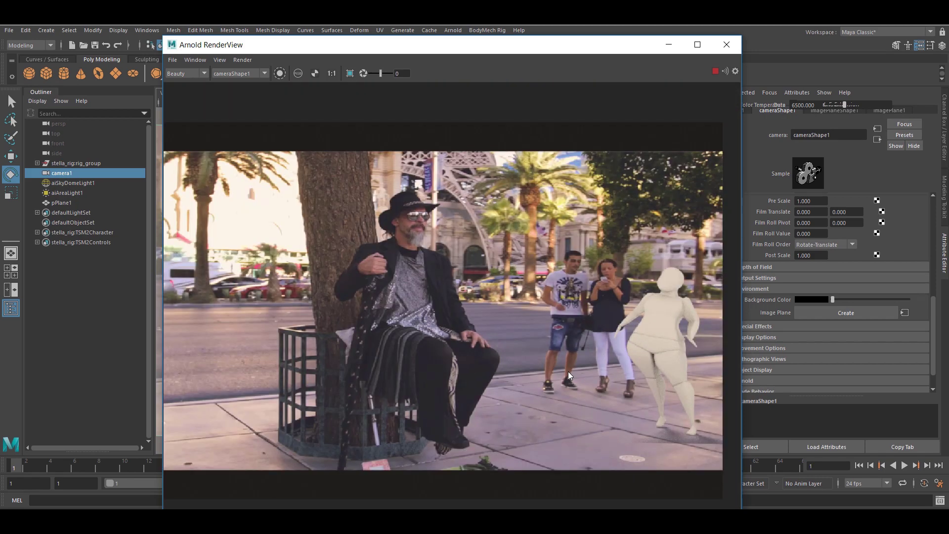